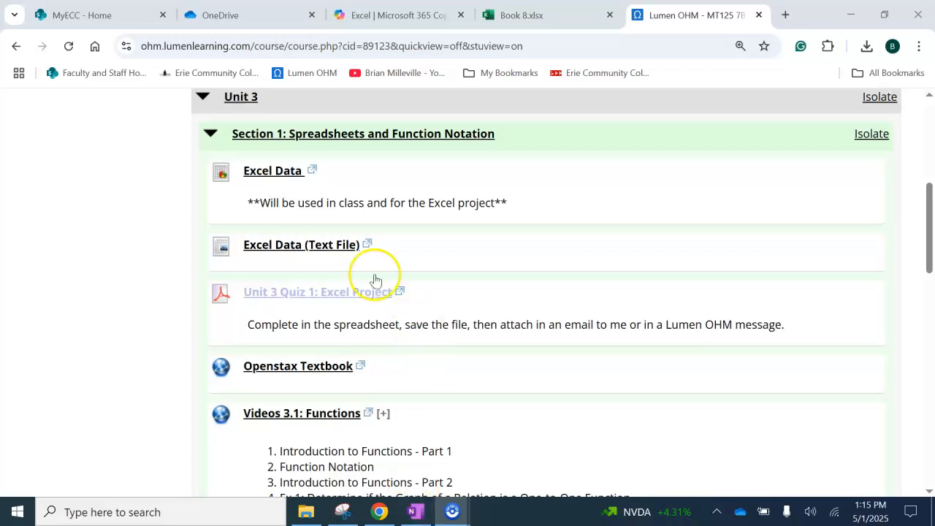
Switch to OneNote and highlight in green the quiz weight 10% and its 10 points in the grade calculation example
left_click(416, 512)
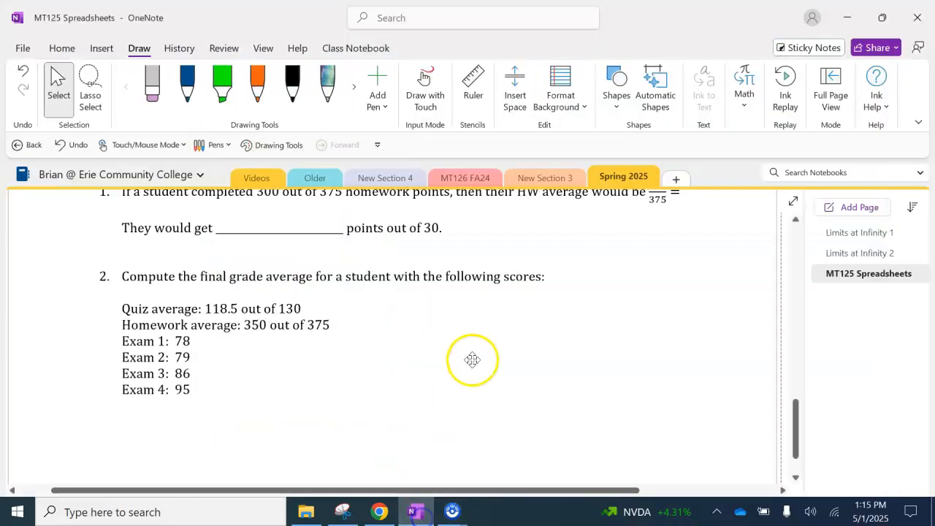
left_click(795, 219)
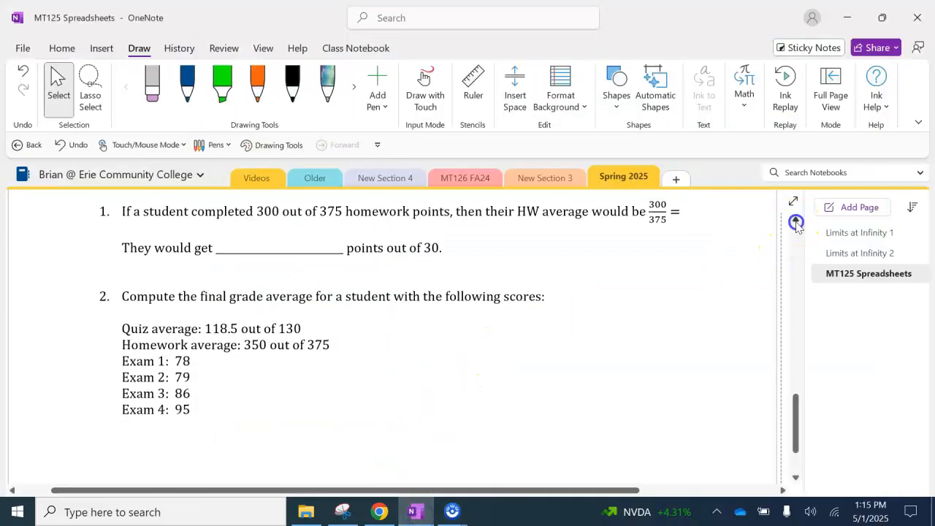
left_click(795, 219)
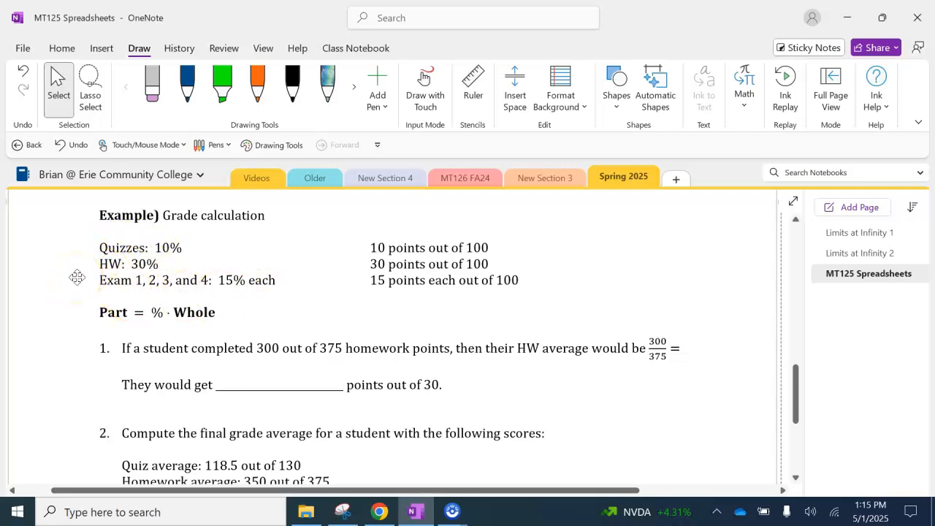
left_click(190, 88)
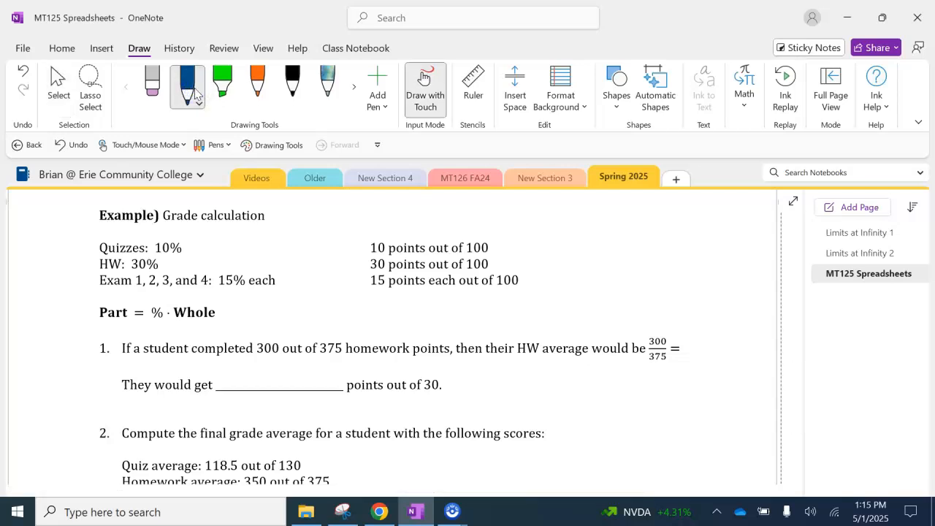
left_click(223, 87)
left_click_drag(159, 248, 177, 246)
left_click(227, 84)
left_click_drag(382, 248, 374, 246)
Highlight in green the homework weight 30% with its 30 points, and the exam weight line with its 15 points
left_click_drag(135, 264, 157, 260)
left_click_drag(378, 257, 379, 273)
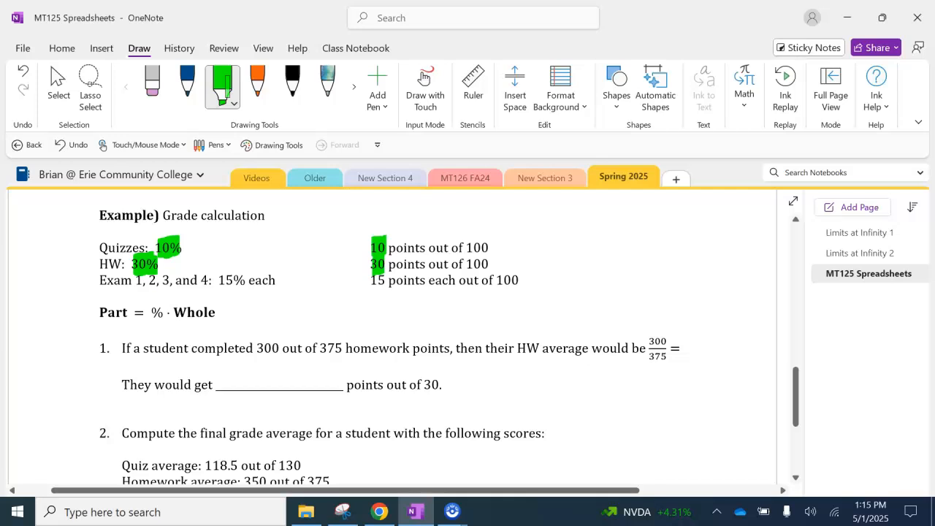
left_click_drag(153, 281, 231, 281)
mouse_move(377, 275)
left_mouse_down()
mouse_move(378, 290)
mouse_move(381, 272)
left_mouse_up()
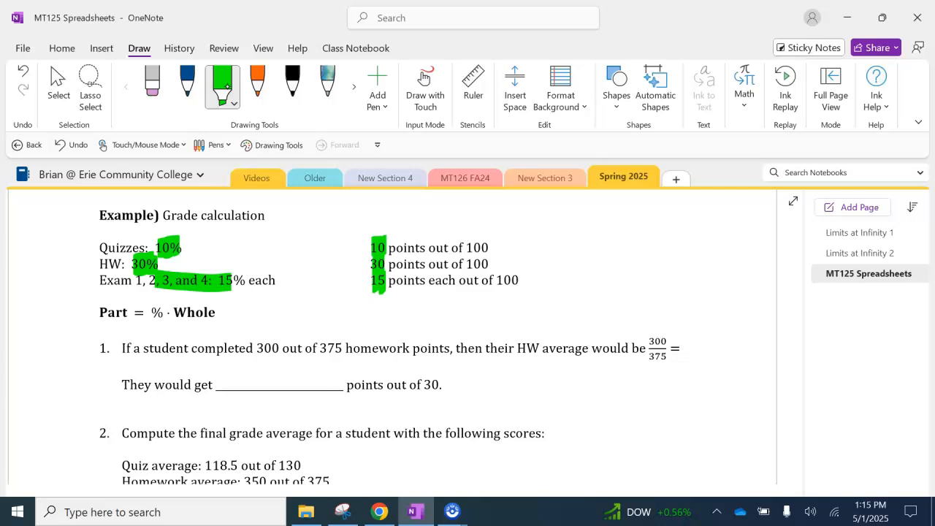
left_click(186, 84)
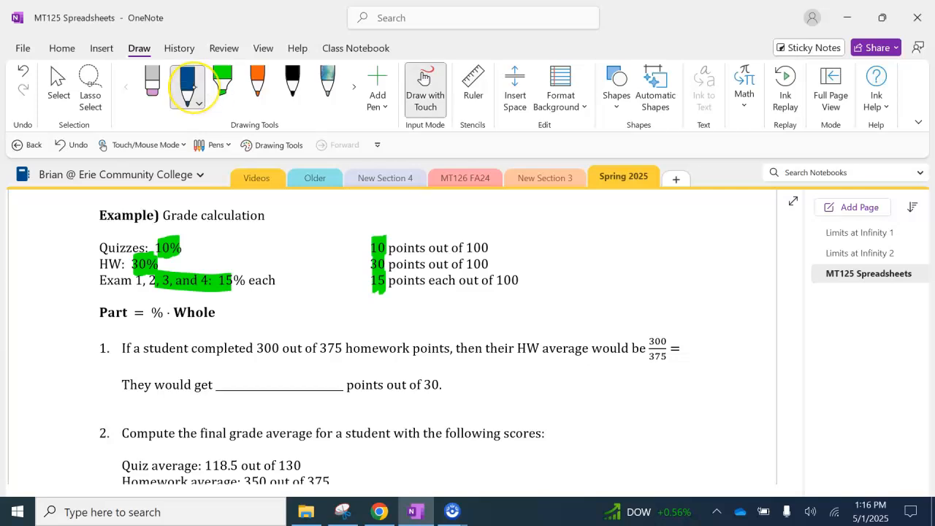
left_click_drag(64, 359, 64, 338)
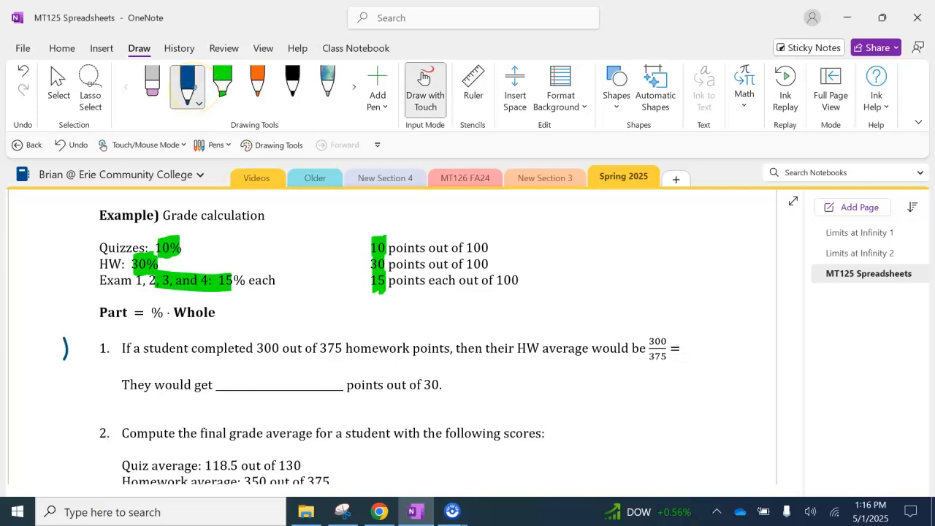
left_click(152, 84)
left_click_drag(66, 337, 65, 361)
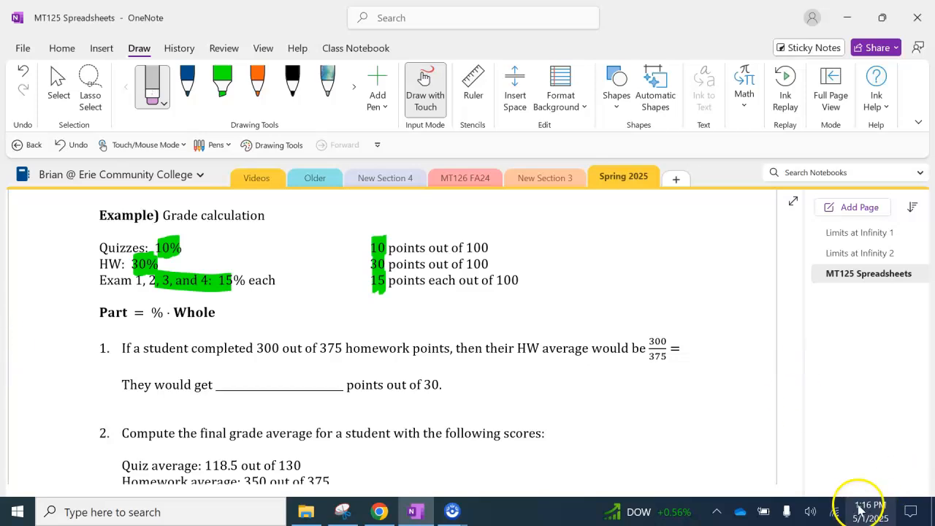
Underline "%", "Whole" and "300 out of 375" in blue ink, and handwrite 0.80 as question 1's homework average
scroll(772, 380, "down", 2)
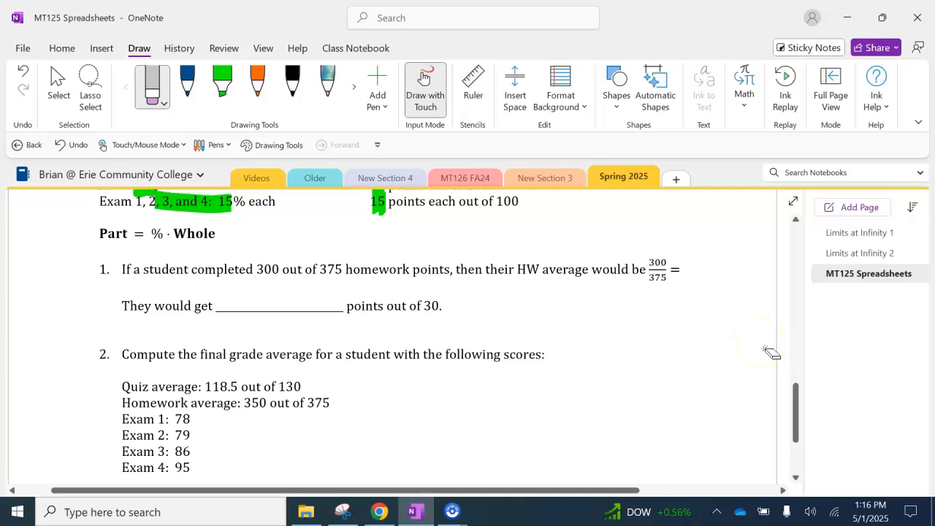
left_click(187, 84)
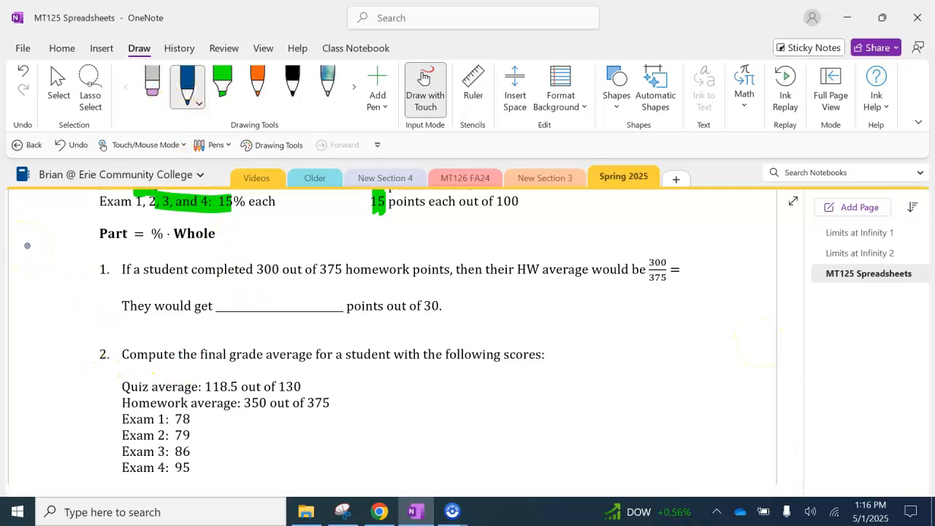
left_click(424, 75)
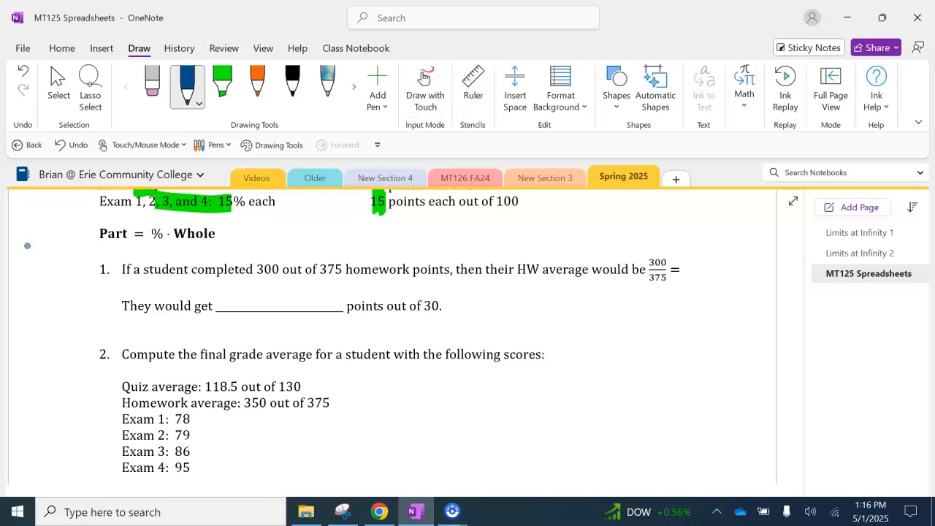
left_click_drag(144, 244, 165, 245)
left_click_drag(171, 247, 214, 248)
left_click_drag(253, 278, 346, 275)
mouse_move(692, 264)
left_mouse_down()
mouse_move(703, 276)
mouse_move(721, 264)
left_mouse_up()
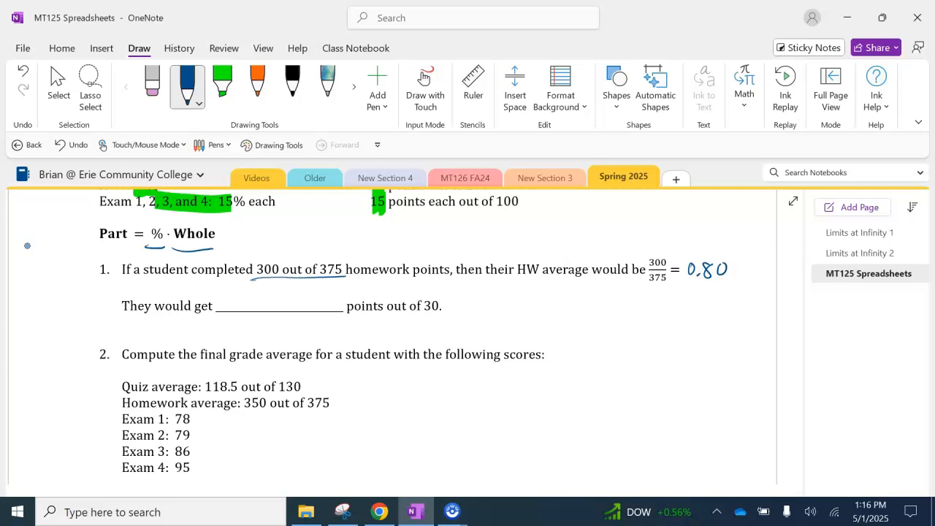
Handwrite "80% of 30" in blue beside the "points out of 30" line of question 1
mouse_move(562, 298)
left_mouse_down()
mouse_move(555, 314)
mouse_move(562, 298)
left_mouse_up()
mouse_move(574, 299)
left_mouse_down()
mouse_move(573, 309)
mouse_move(598, 312)
mouse_move(573, 305)
mouse_move(591, 297)
mouse_move(590, 314)
left_mouse_up()
left_click(150, 92)
left_click(191, 89)
left_click_drag(599, 311, 635, 318)
mouse_move(631, 309)
left_mouse_down()
mouse_move(661, 315)
mouse_move(678, 306)
left_mouse_up()
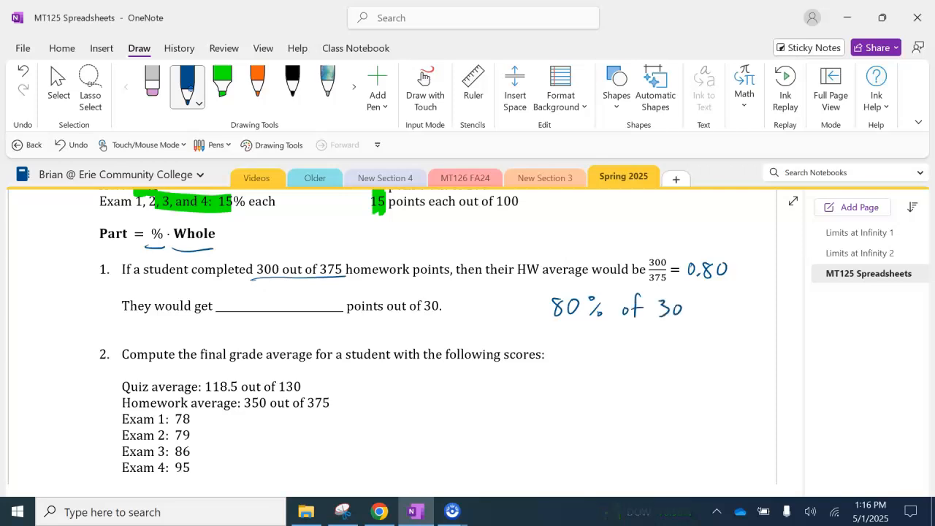
Fill in question 1's blank by handwriting (0.80)(30) = 24
left_click_drag(235, 296, 245, 309)
mouse_move(255, 298)
left_mouse_down()
mouse_move(262, 300)
mouse_move(229, 309)
left_mouse_up()
mouse_move(269, 290)
left_mouse_down()
mouse_move(280, 309)
mouse_move(298, 293)
mouse_move(309, 307)
mouse_move(331, 292)
left_mouse_up()
left_click_drag(322, 299, 332, 297)
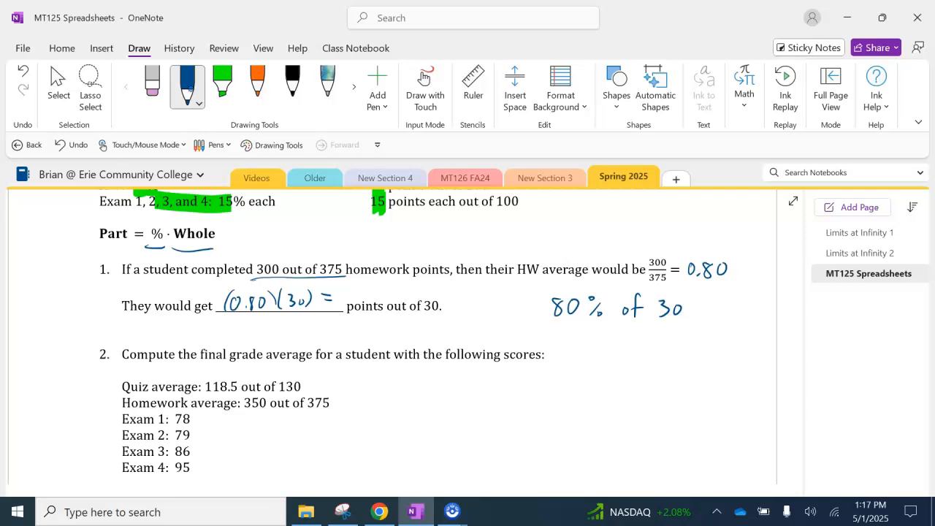
mouse_move(341, 286)
left_mouse_down()
mouse_move(352, 298)
mouse_move(361, 291)
mouse_move(359, 298)
left_mouse_up()
Draw a blue arrow from question 2's quiz average and handwrite (118.5/130)·10 beside it
scroll(392, 337, "down", 1)
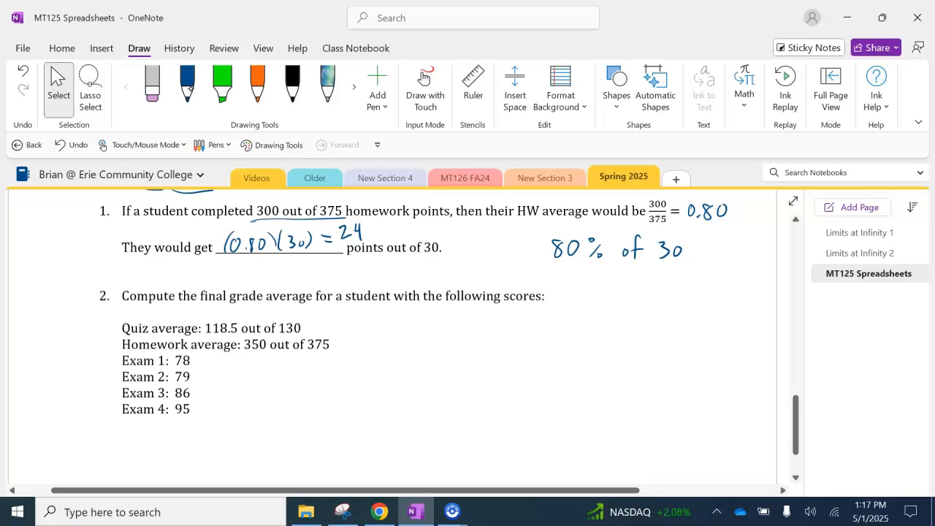
left_click(187, 84)
mouse_move(353, 328)
left_mouse_down()
mouse_move(405, 327)
mouse_move(429, 339)
left_mouse_up()
left_click_drag(482, 315, 483, 337)
mouse_move(439, 315)
left_mouse_down()
mouse_move(441, 327)
mouse_move(470, 326)
mouse_move(450, 341)
mouse_move(463, 335)
left_mouse_up()
left_click(460, 323)
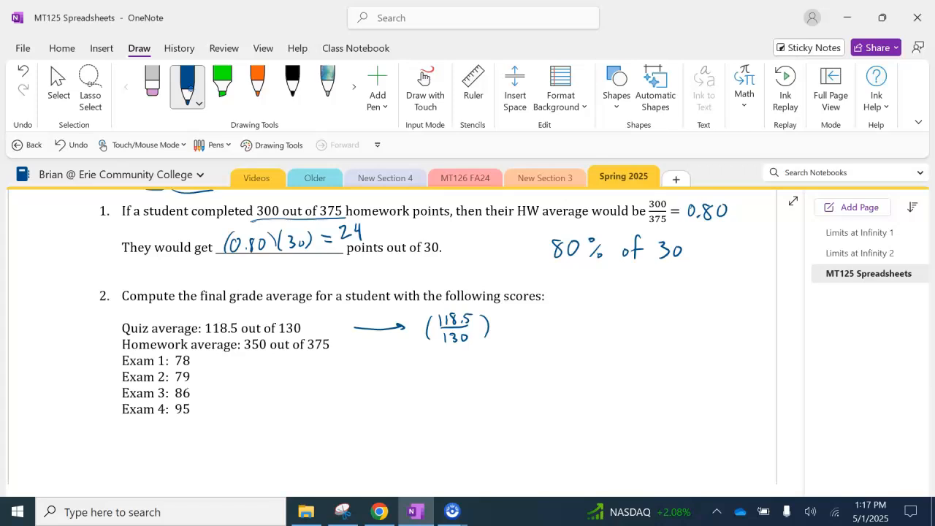
mouse_move(501, 319)
left_mouse_down()
mouse_move(500, 337)
mouse_move(511, 323)
left_mouse_up()
Draw an arrow from the homework average and handwrite (350/375)·30 below the quiz expression
mouse_move(354, 351)
left_mouse_down()
mouse_move(428, 379)
mouse_move(443, 357)
mouse_move(438, 363)
left_mouse_up()
mouse_move(448, 353)
left_mouse_down()
mouse_move(448, 362)
mouse_move(456, 352)
left_mouse_up()
mouse_move(463, 350)
left_mouse_down()
mouse_move(449, 366)
mouse_move(468, 365)
mouse_move(437, 382)
mouse_move(479, 382)
mouse_move(525, 357)
left_mouse_up()
Bracket the four exam scores in blue ink and label them "Out of 100"
scroll(394, 336, "down", 1)
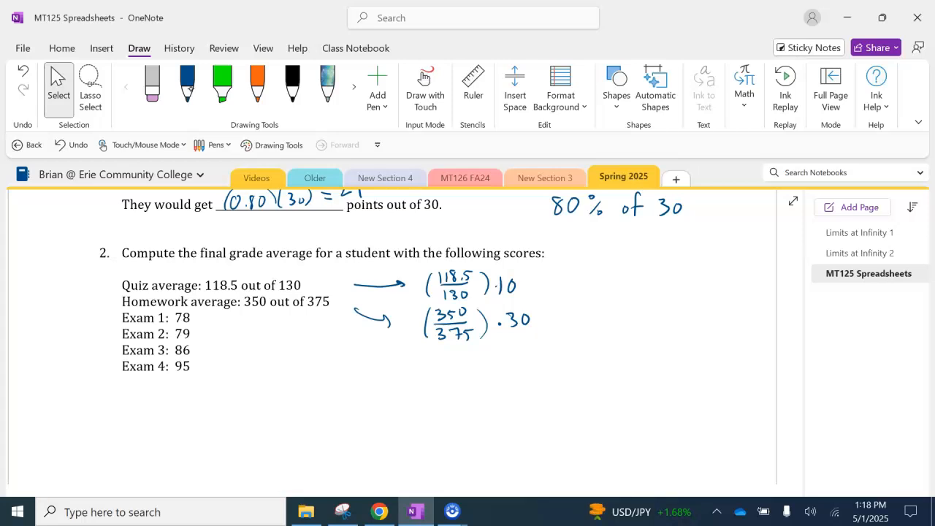
left_click(187, 86)
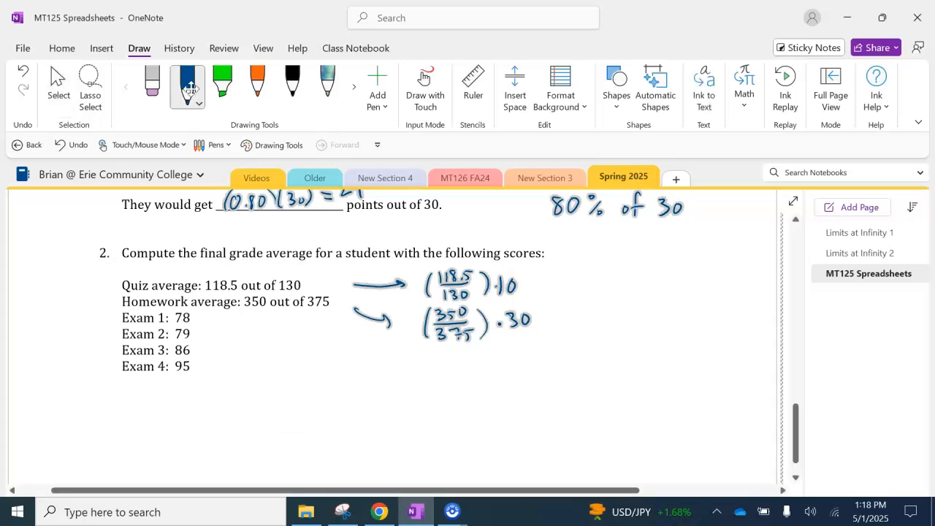
scroll(394, 336, "up", 1)
scroll(395, 336, "down", 1)
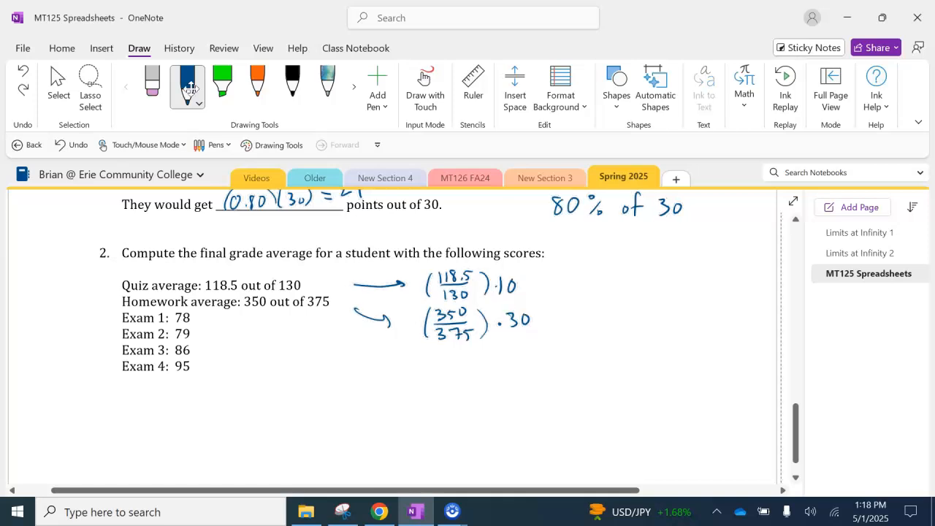
left_click_drag(103, 308, 93, 364)
left_click_drag(46, 310, 70, 318)
mouse_move(63, 310)
left_mouse_down()
mouse_move(74, 308)
mouse_move(54, 331)
mouse_move(64, 336)
mouse_move(51, 361)
left_mouse_up()
left_click_drag(62, 342, 70, 342)
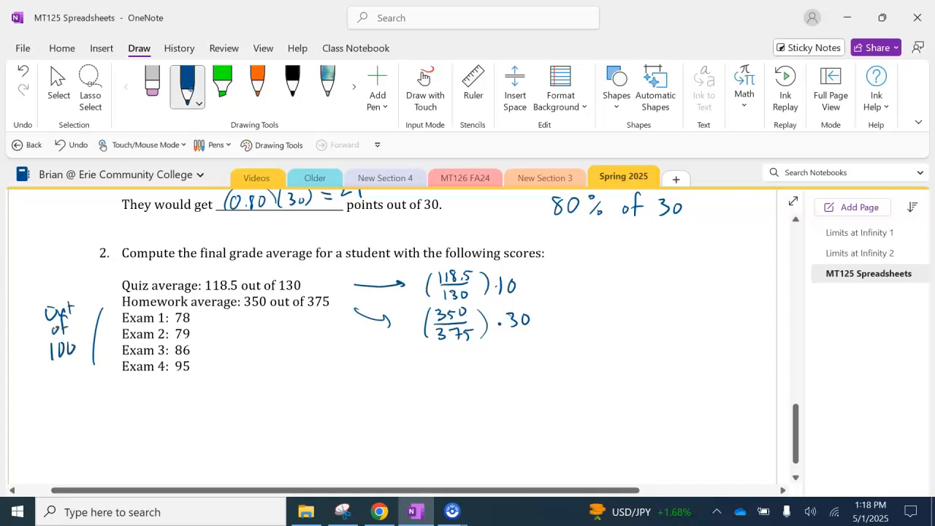
Draw an arrow from the Exam 1 score and handwrite 78/100 = 0.78 beside the exam list
mouse_move(193, 320)
left_mouse_down()
mouse_move(212, 338)
mouse_move(240, 329)
mouse_move(235, 345)
left_mouse_up()
mouse_move(249, 328)
left_mouse_down()
mouse_move(244, 343)
mouse_move(249, 327)
left_mouse_up()
mouse_move(228, 350)
left_mouse_down()
mouse_move(253, 348)
mouse_move(236, 367)
left_mouse_up()
left_click_drag(244, 355, 251, 356)
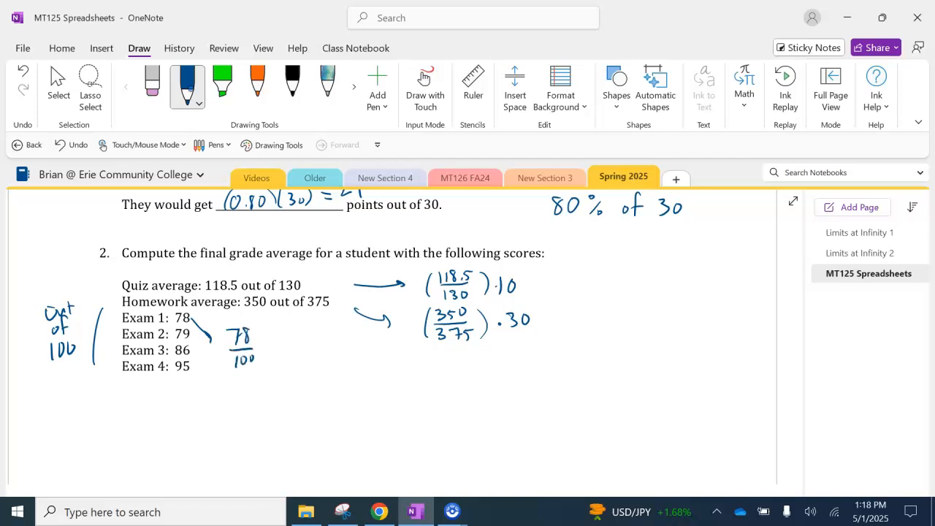
left_click_drag(263, 347, 270, 349)
left_click_drag(263, 352, 287, 341)
left_click_drag(296, 350, 320, 341)
Handwrite the exam terms (0.78)·15, (0.79)·15, (0.86)·15 and (0.95)·15 below the homework expression
mouse_move(431, 362)
left_mouse_down()
mouse_move(453, 376)
mouse_move(466, 361)
mouse_move(427, 378)
left_mouse_up()
mouse_move(475, 355)
left_mouse_down()
mouse_move(476, 375)
mouse_move(502, 369)
left_mouse_up()
mouse_move(510, 356)
left_mouse_down()
mouse_move(509, 368)
mouse_move(527, 351)
left_mouse_up()
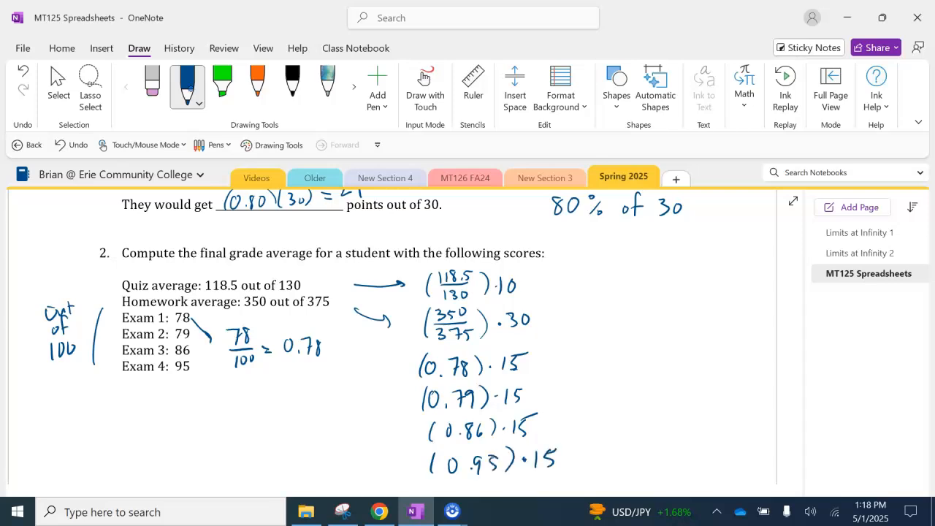
Add orange plus signs between the six weighted terms and write the total = 87.815 beside the last one
scroll(392, 336, "down", 2)
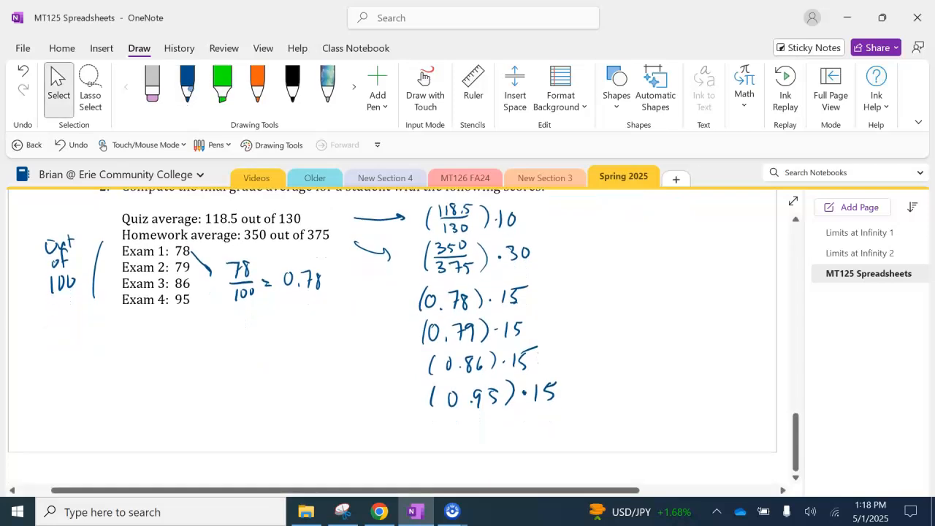
left_click(188, 83)
left_click(258, 82)
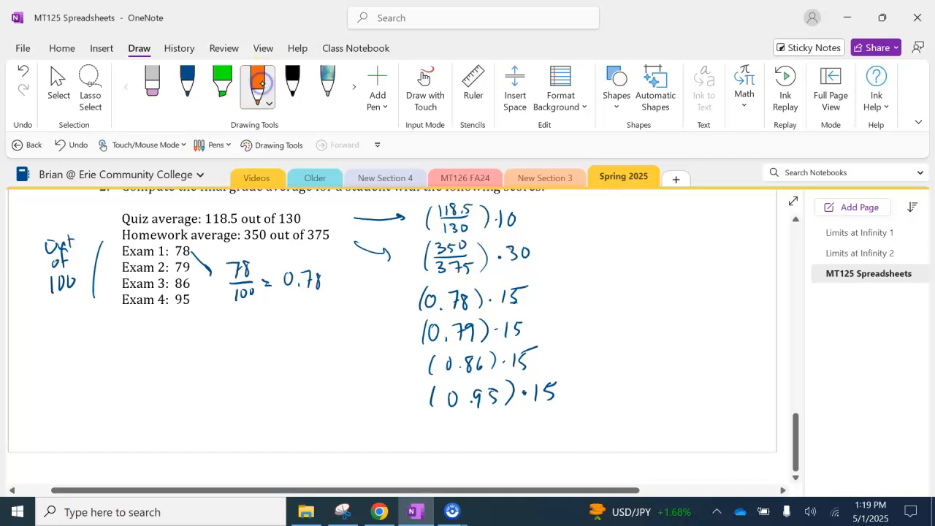
key("ctrl+a")
left_click_drag(526, 230, 536, 230)
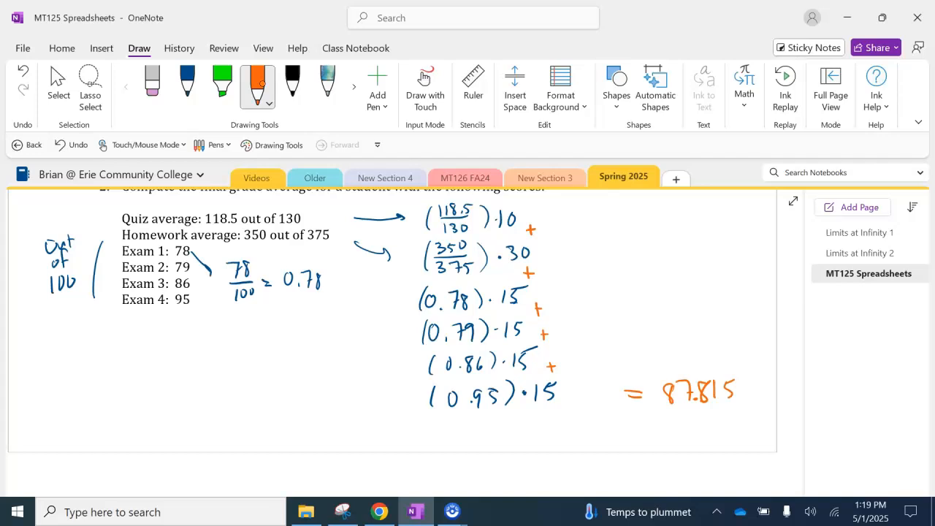
Switch to Chrome and download the Excel Data file from Unit 3, Section 1 of the Lumen OHM course page
left_click(379, 511)
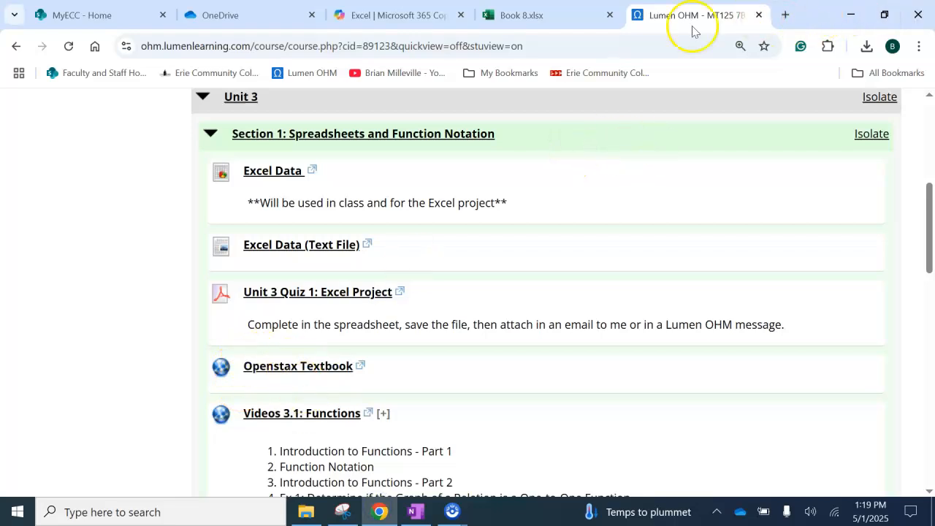
left_click(394, 14)
left_click(521, 14)
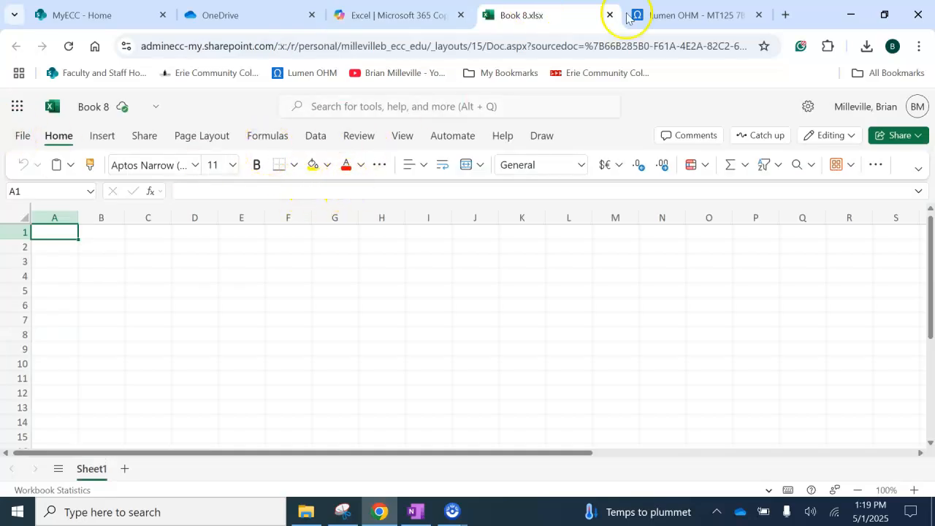
left_click(654, 14)
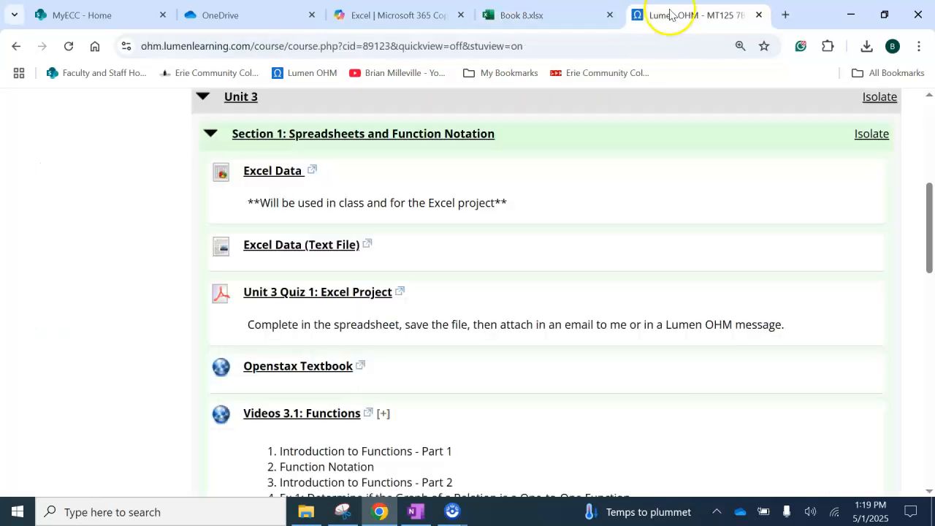
left_click(266, 172)
left_click(866, 46)
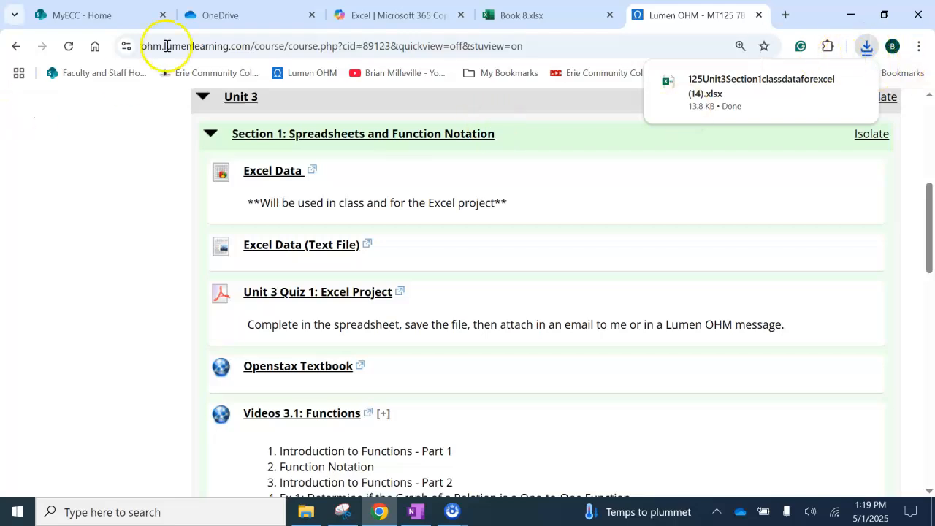
Return to the Book 8 workbook in Excel for the web and open the newest class data file from the device's Downloads folder
left_click(522, 14)
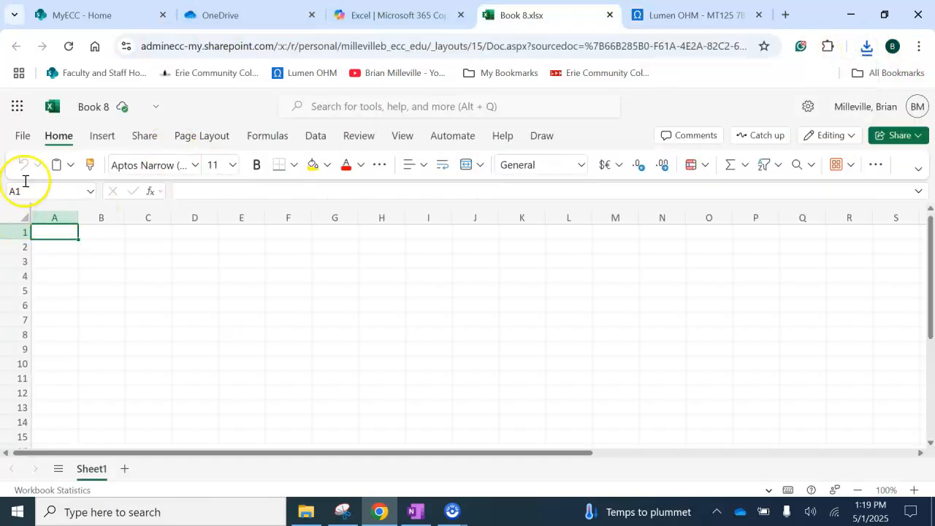
left_click(23, 137)
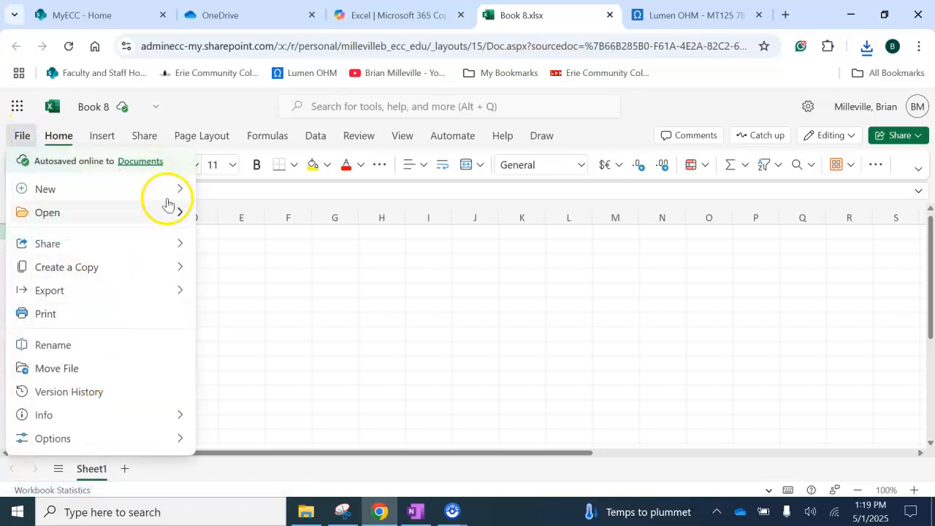
mouse_move(177, 217)
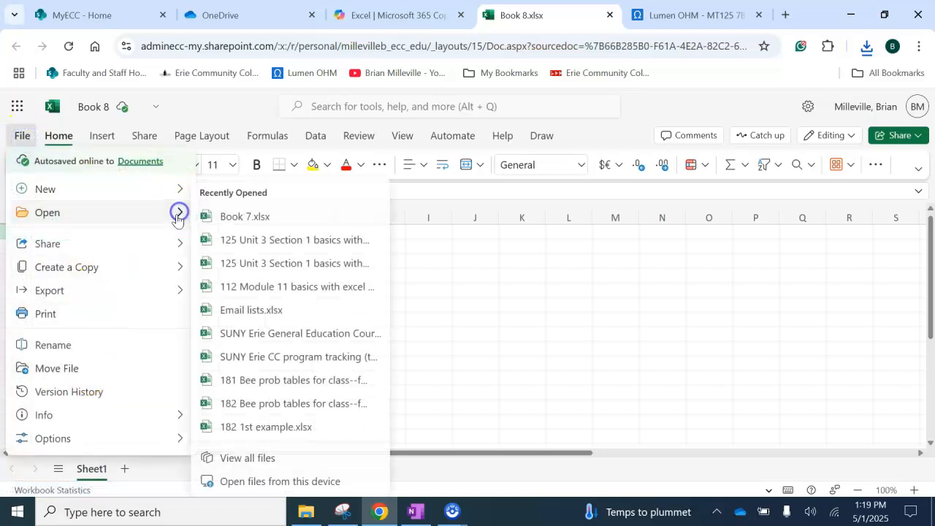
left_click(244, 487)
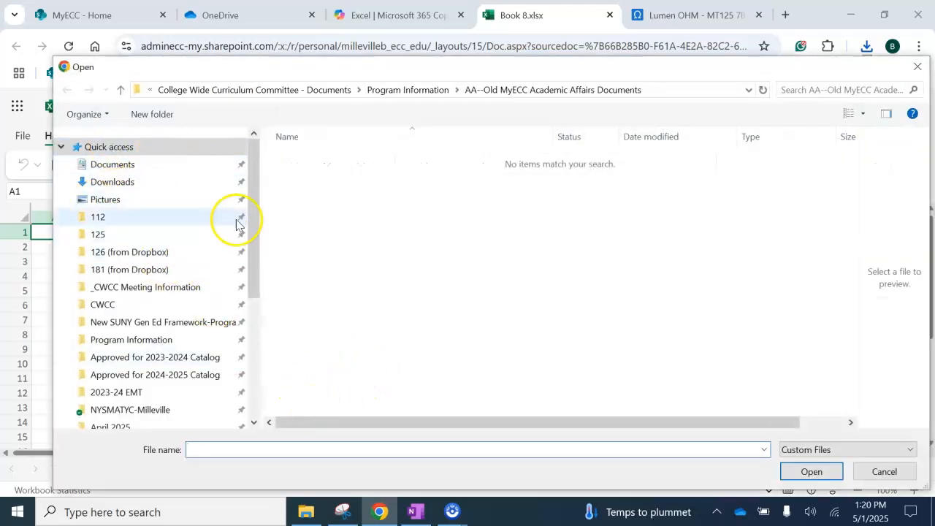
left_click(144, 182)
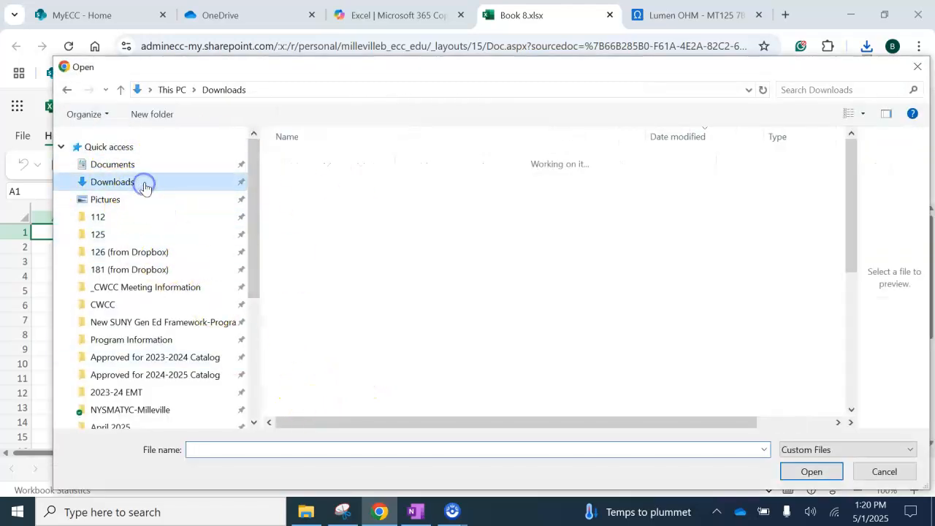
left_click(381, 183)
left_click(810, 472)
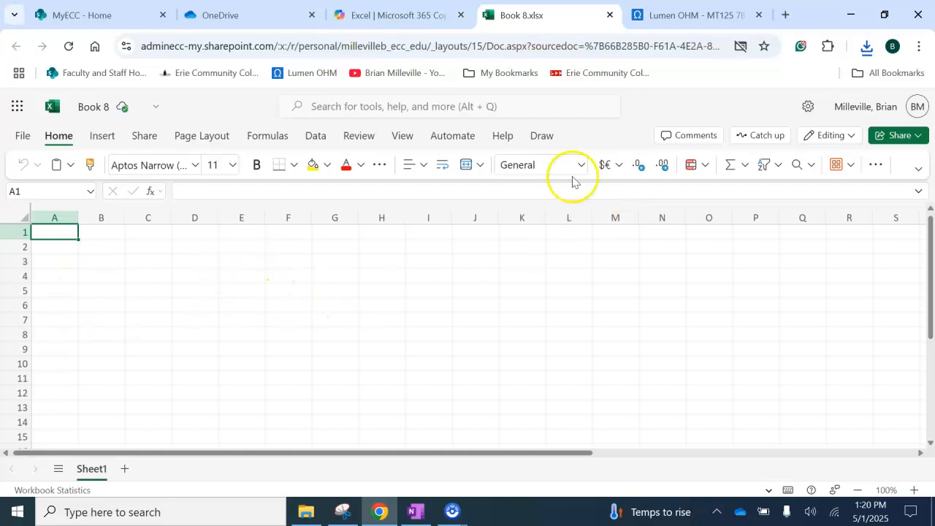
left_click(750, 55)
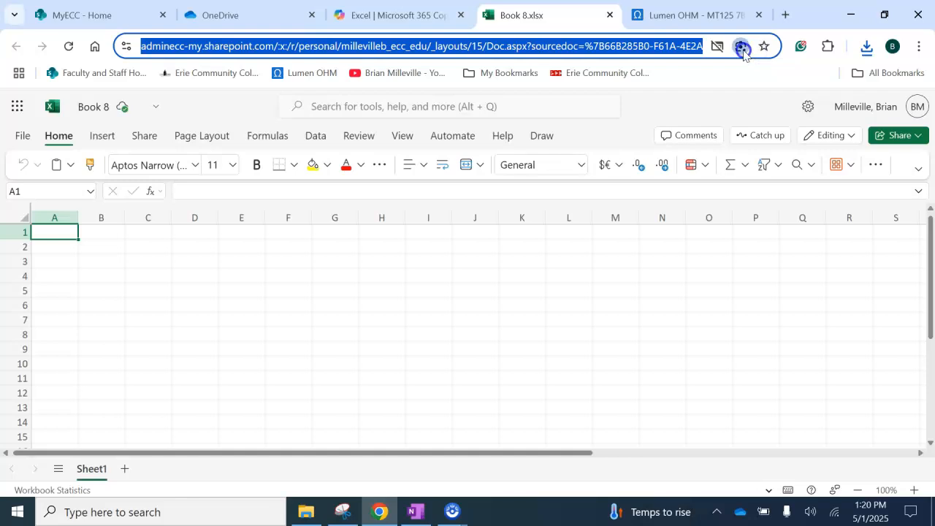
left_click(742, 48)
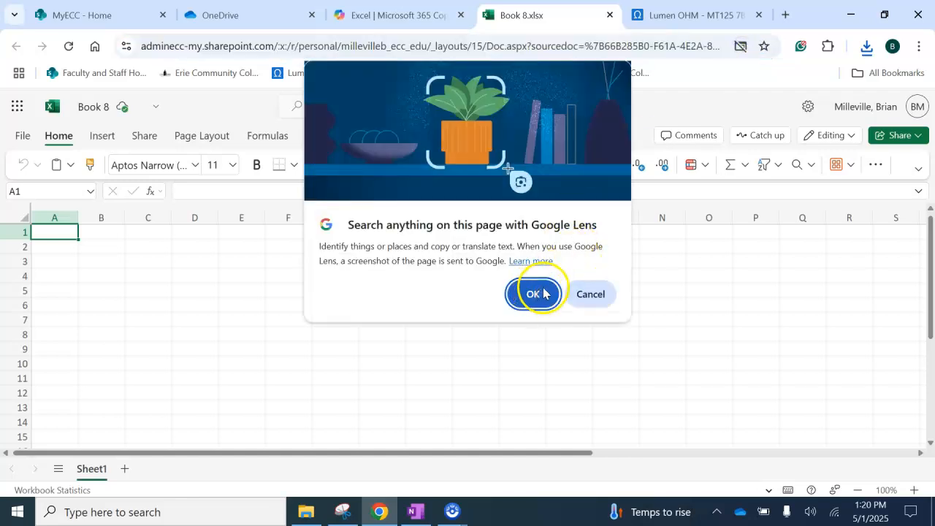
left_click(591, 293)
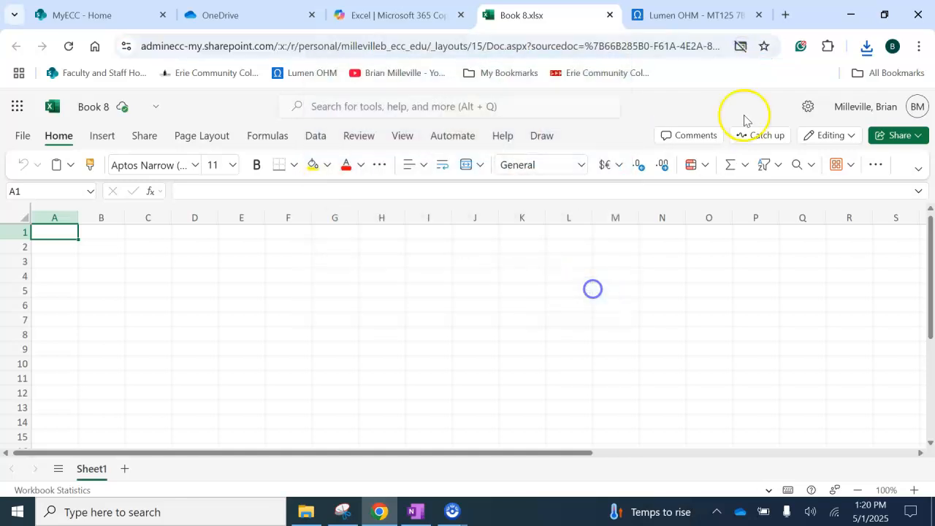
Allow the blocked pop-up for the site so the class data workbook can open in its own browser tab
left_click(741, 48)
left_click(569, 125)
left_click(732, 190)
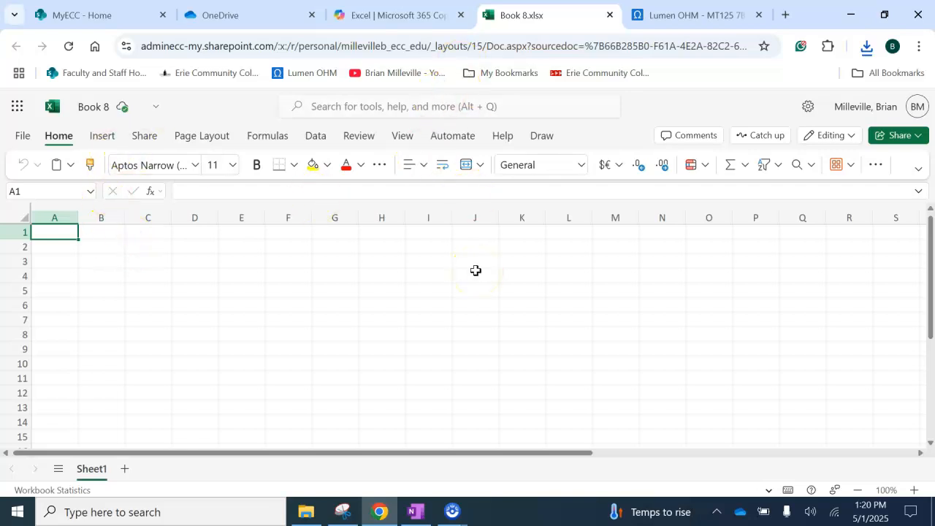
left_click(435, 318)
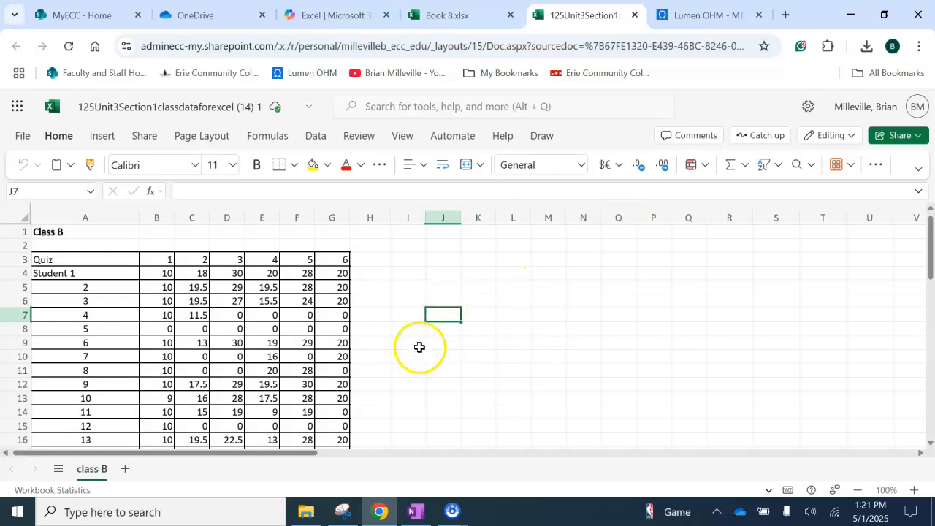
Look over the Class B sheet in the browser from the quiz table down and back up to its first rows
left_click(373, 280)
scroll(402, 292, "down", 12)
scroll(420, 325, "down", 5)
scroll(420, 328, "up", 17)
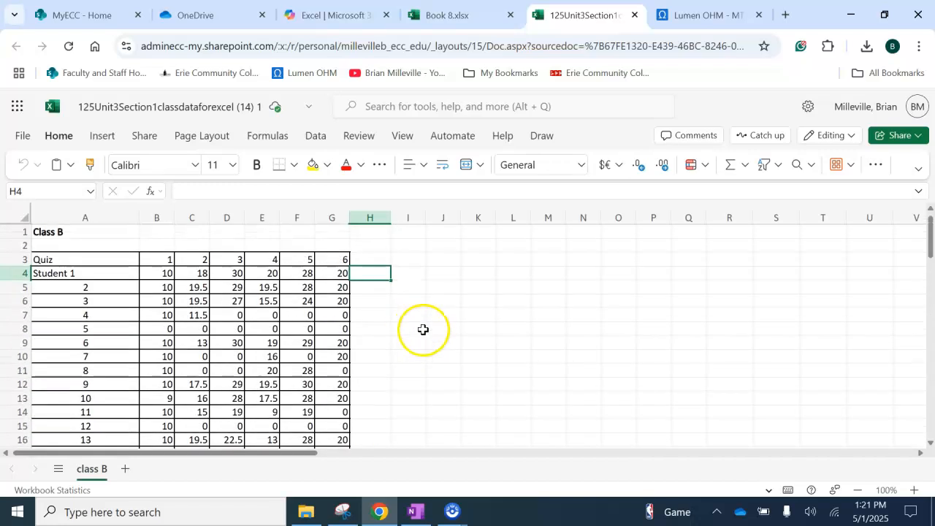
left_click(438, 282)
left_click(411, 260)
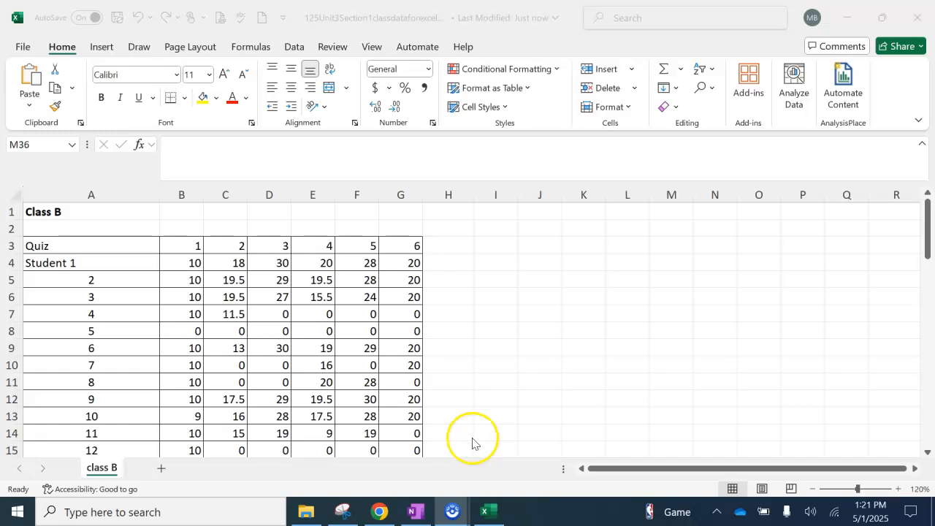
In desktop Excel, examine the Class B quiz scores, the total quiz points note and the sum formula in the Points row
scroll(472, 368, "down", 1)
scroll(476, 354, "up", 1)
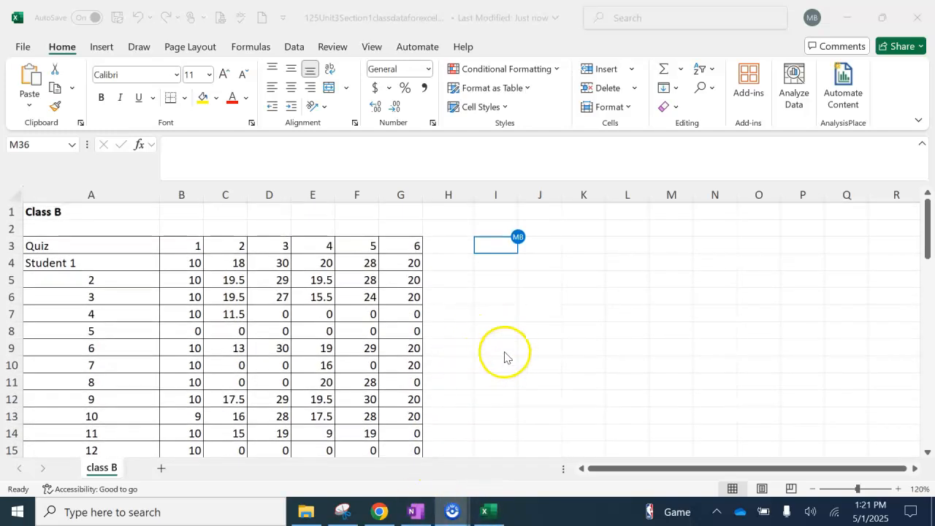
scroll(506, 353, "down", 1)
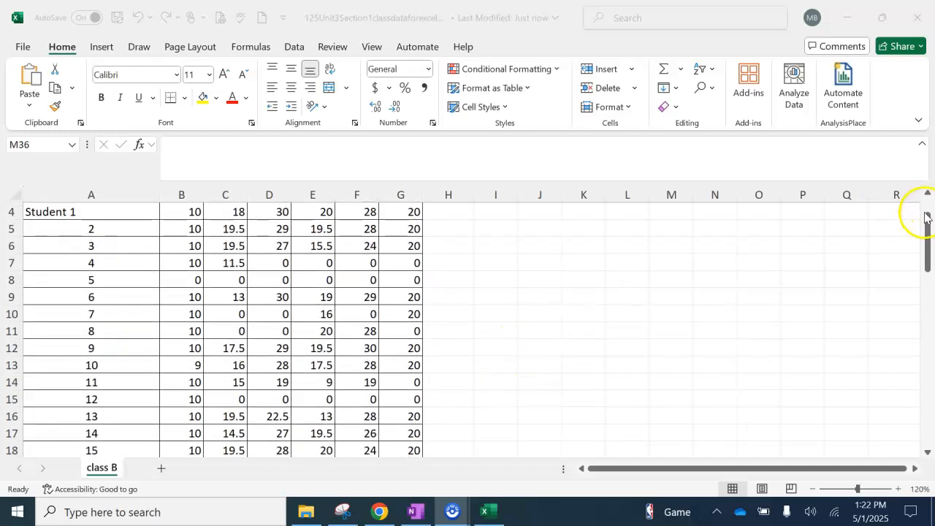
left_click(929, 239)
scroll(897, 255, "up", 1)
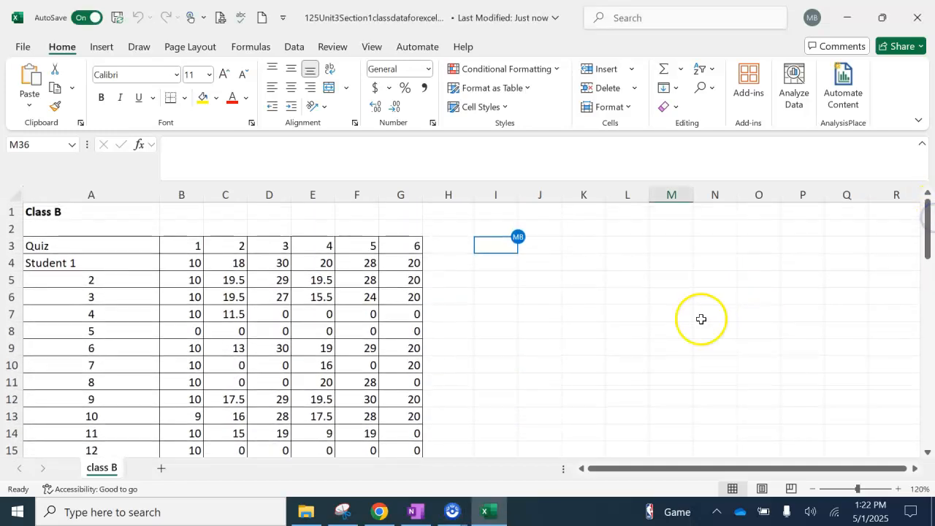
scroll(470, 301, "down", 5)
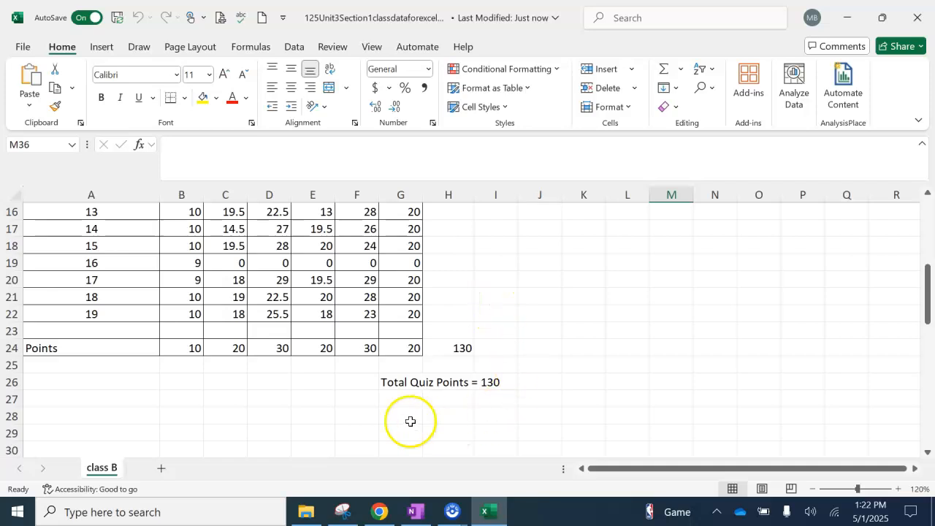
left_click_drag(395, 385, 443, 382)
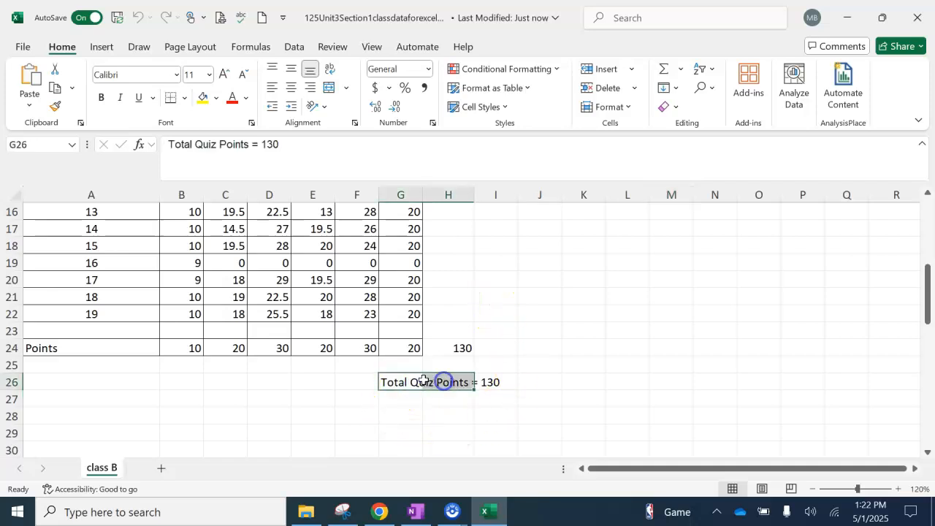
left_click(459, 349)
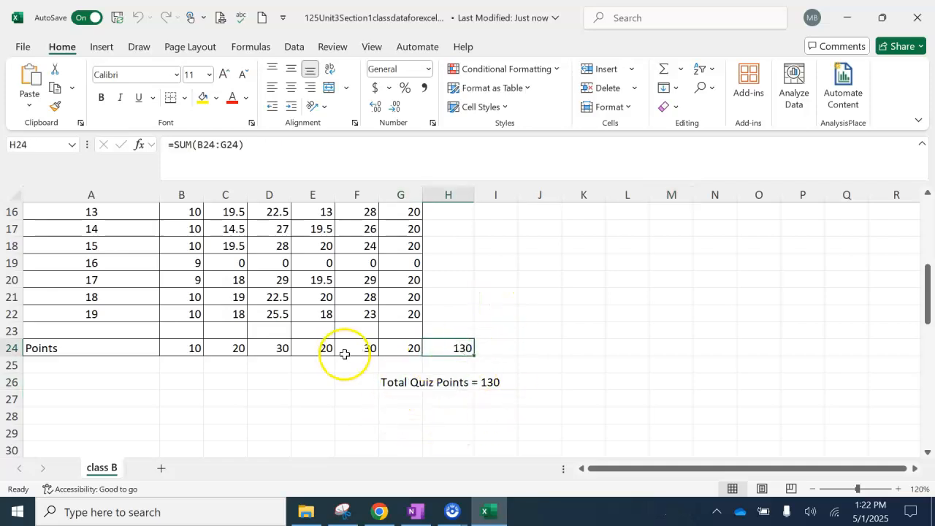
Examine the exam scores, the homework points and the empty average columns in the Exam table
scroll(344, 349, "down", 6)
scroll(136, 302, "down", 1)
scroll(184, 297, "up", 1)
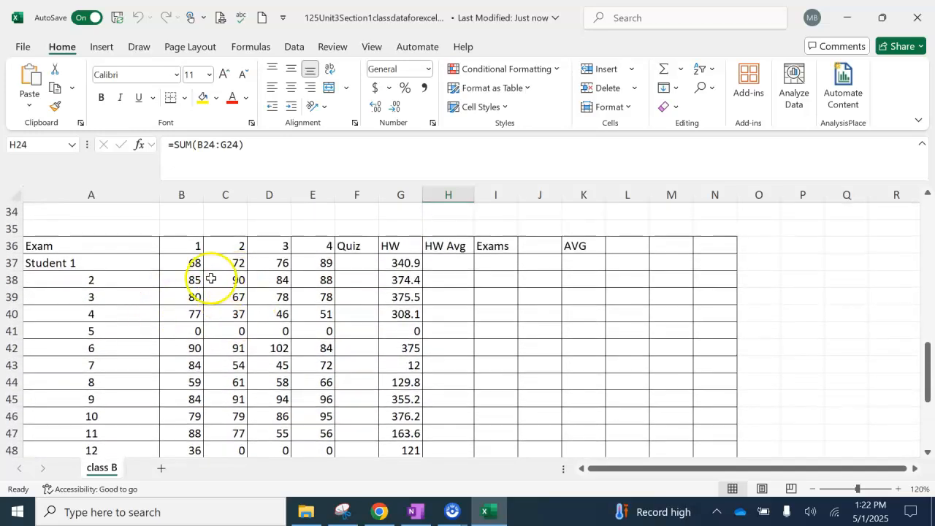
left_click_drag(197, 263, 317, 380)
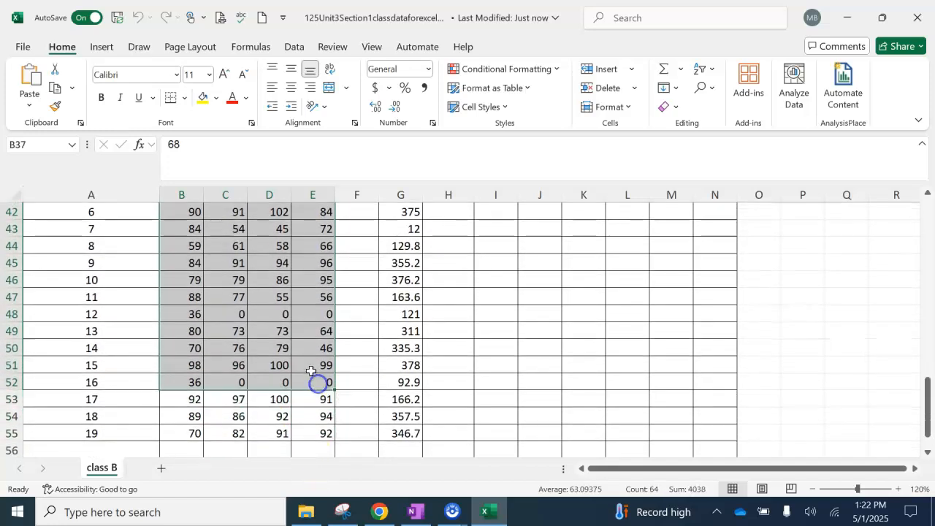
scroll(384, 295, "up", 6)
scroll(372, 304, "down", 3)
left_click(407, 287)
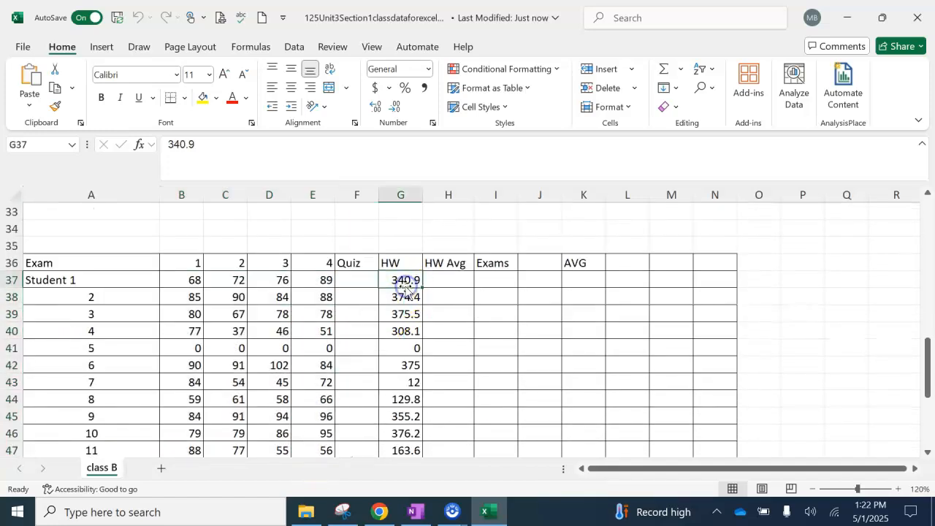
scroll(409, 365, "down", 6)
left_click(404, 314)
scroll(431, 366, "up", 7)
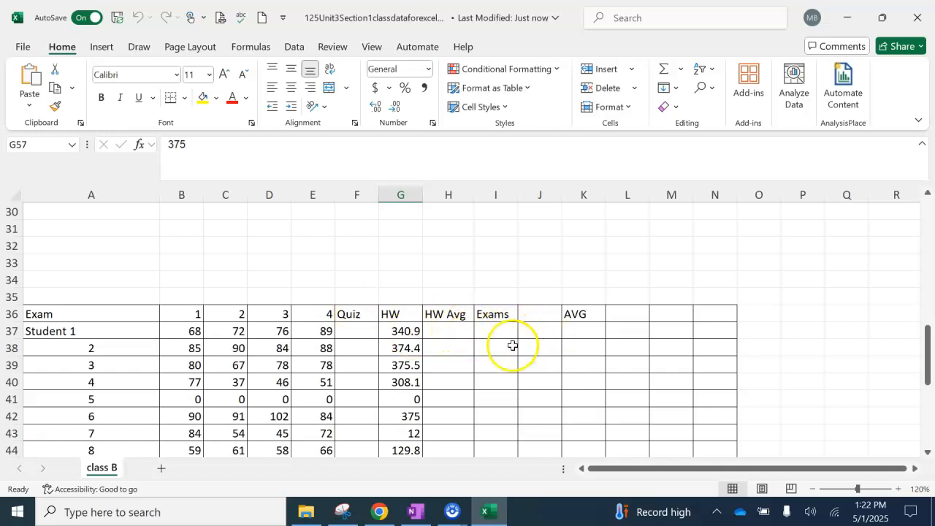
left_click(581, 330)
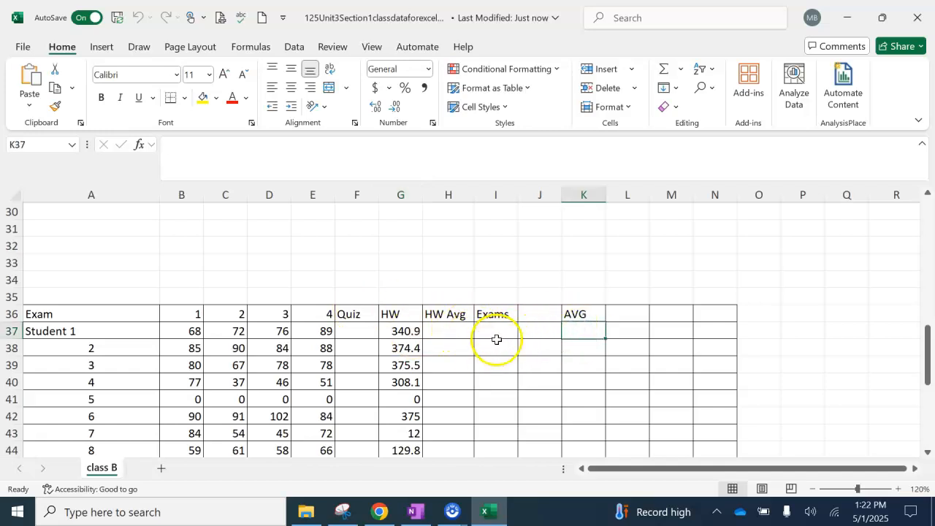
scroll(447, 364, "up", 3)
scroll(448, 369, "up", 7)
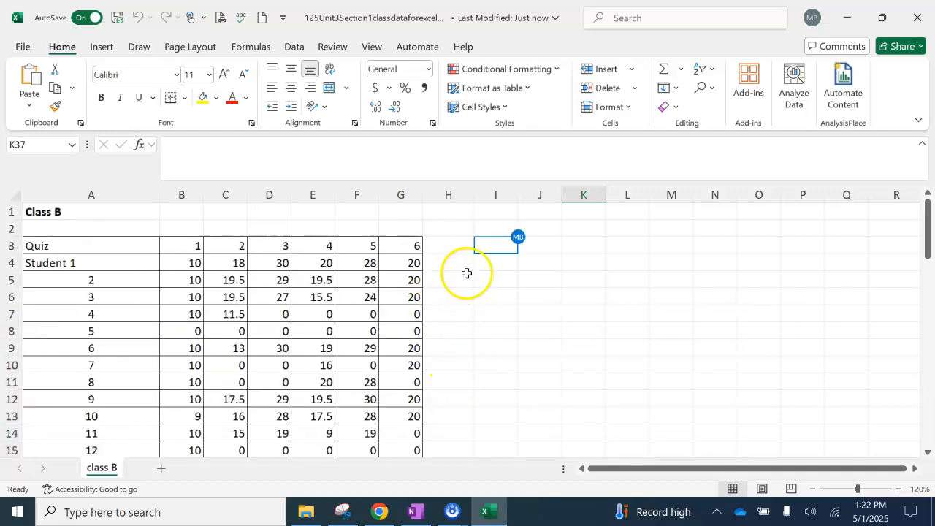
Enter =SUM(B4:G4)/130 in cell I4 to calculate Student 1's quiz average
left_click(493, 263)
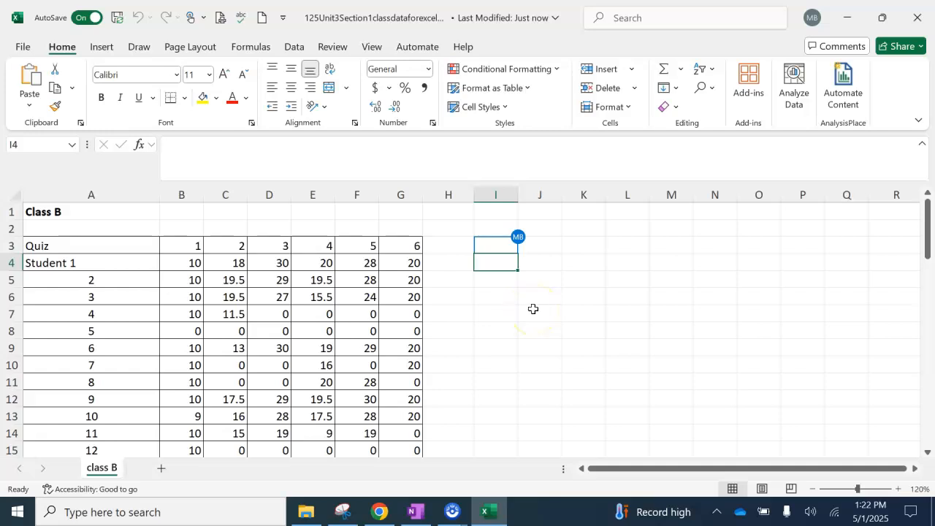
type("=")
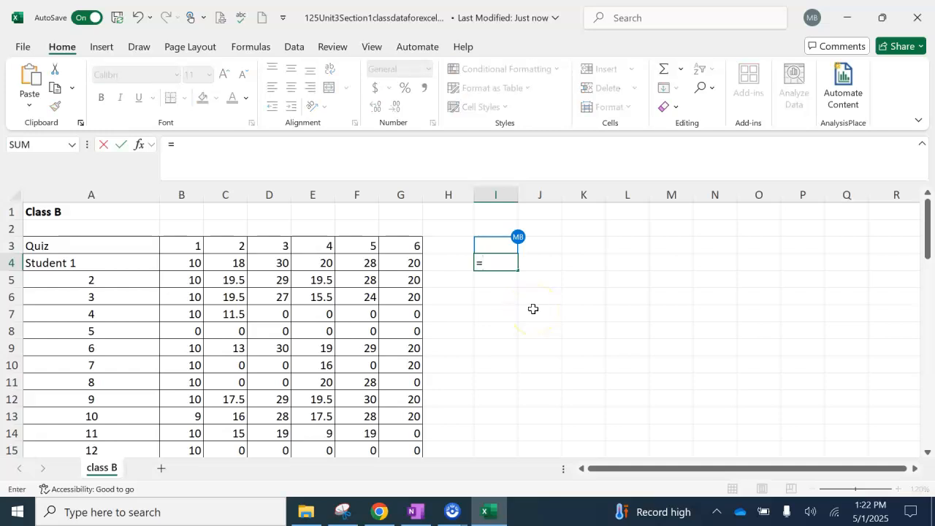
mouse_move(188, 263)
left_mouse_down()
mouse_move(388, 252)
mouse_move(403, 262)
mouse_move(187, 263)
left_mouse_up()
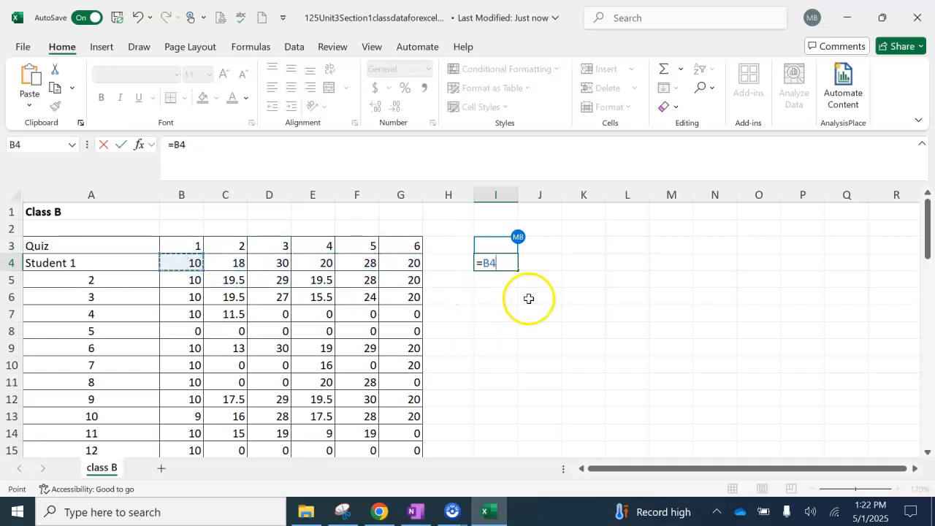
key("BackSpace")
key("BackSpace")
type("sum(")
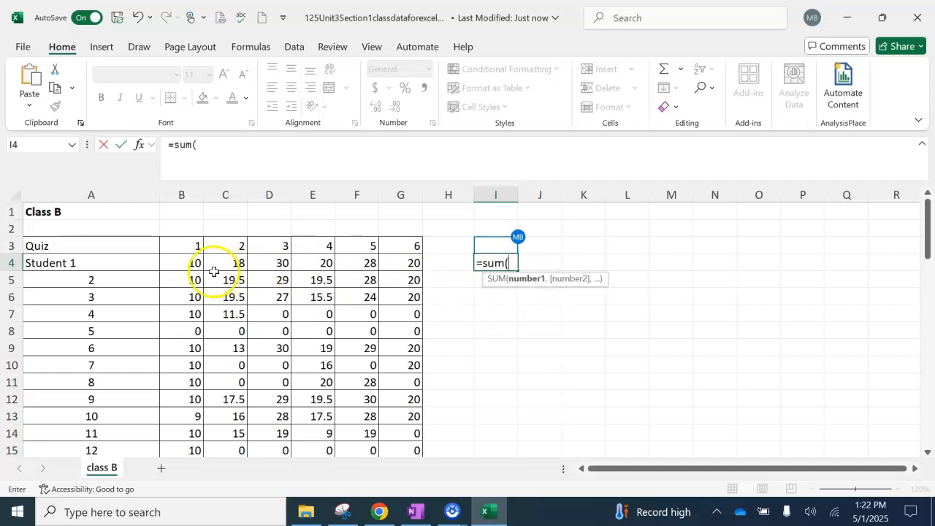
left_click_drag(190, 263, 397, 259)
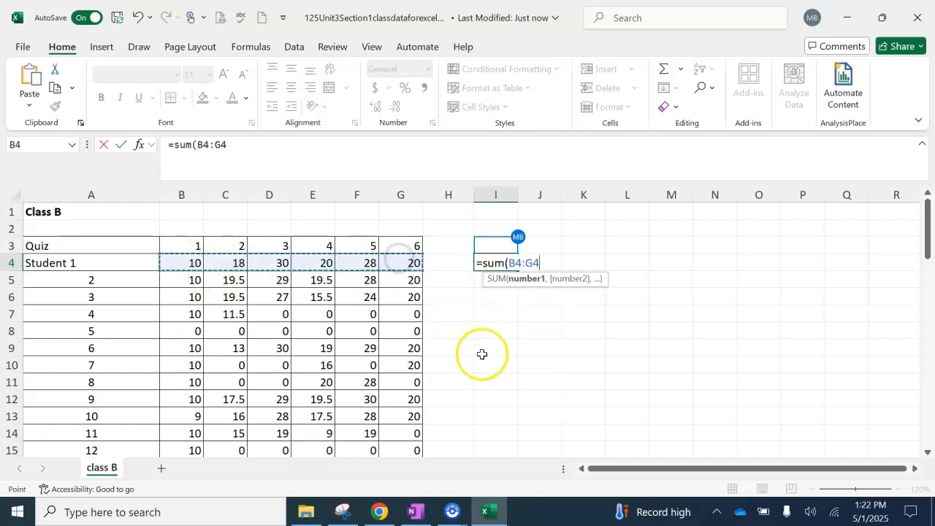
type(")/130")
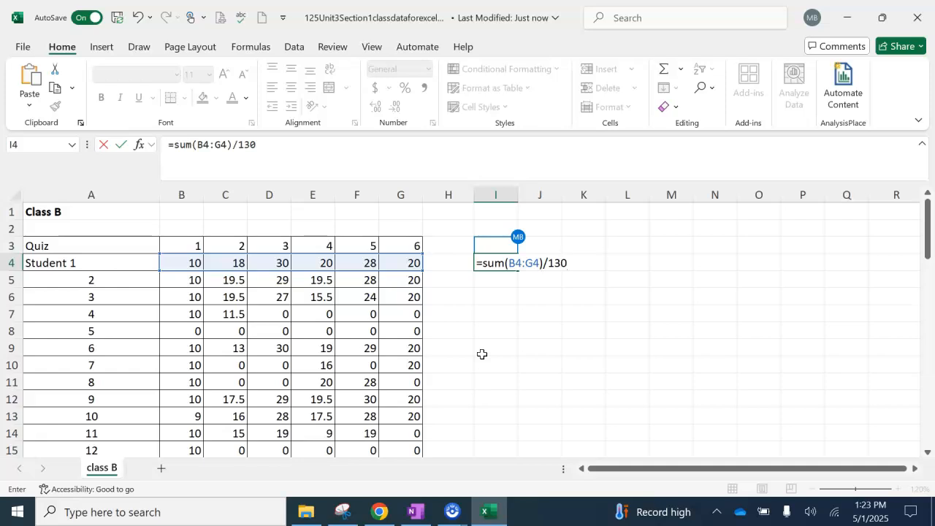
key("Return")
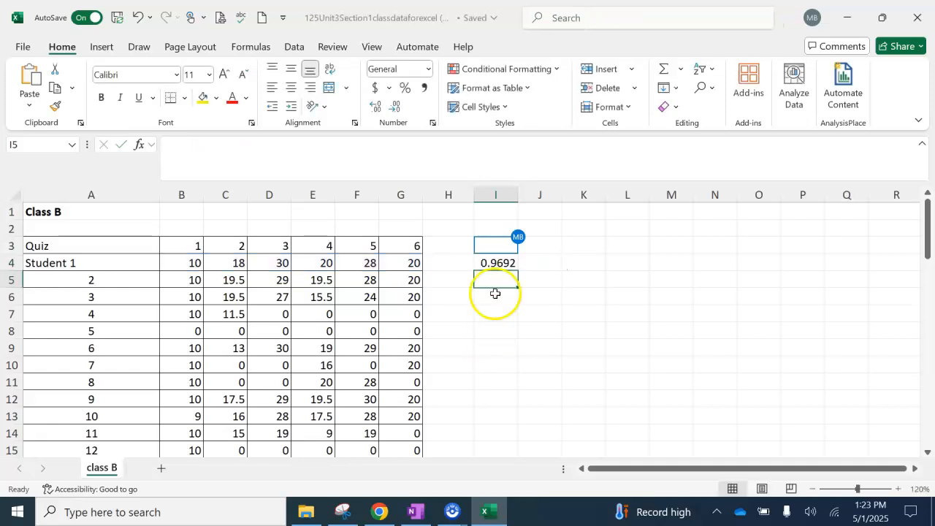
left_click(523, 309)
left_click(493, 263)
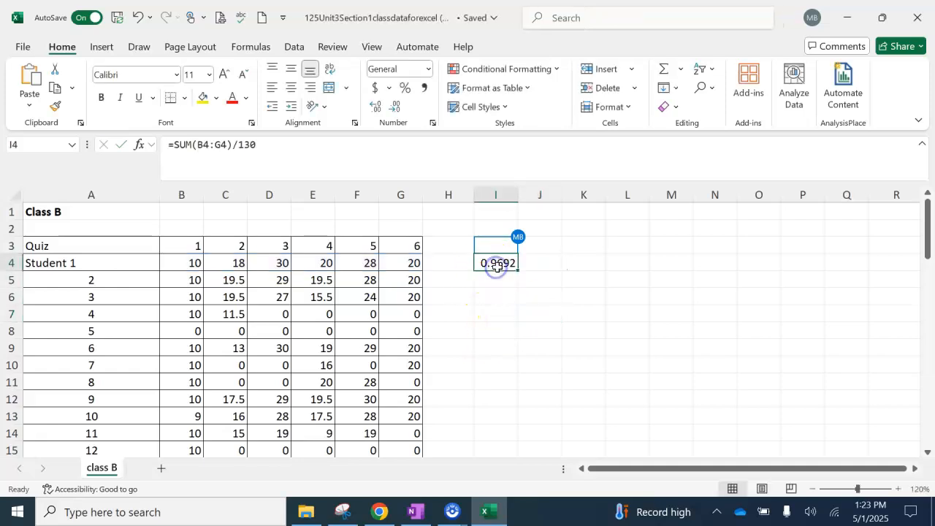
Switch to Chrome and close the browser tab holding the class data workbook
left_click(370, 513)
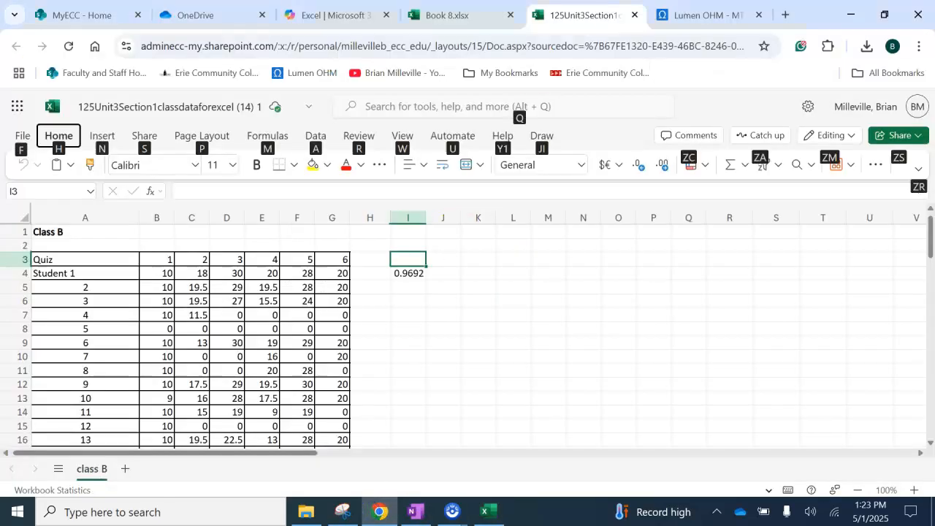
left_click(635, 15)
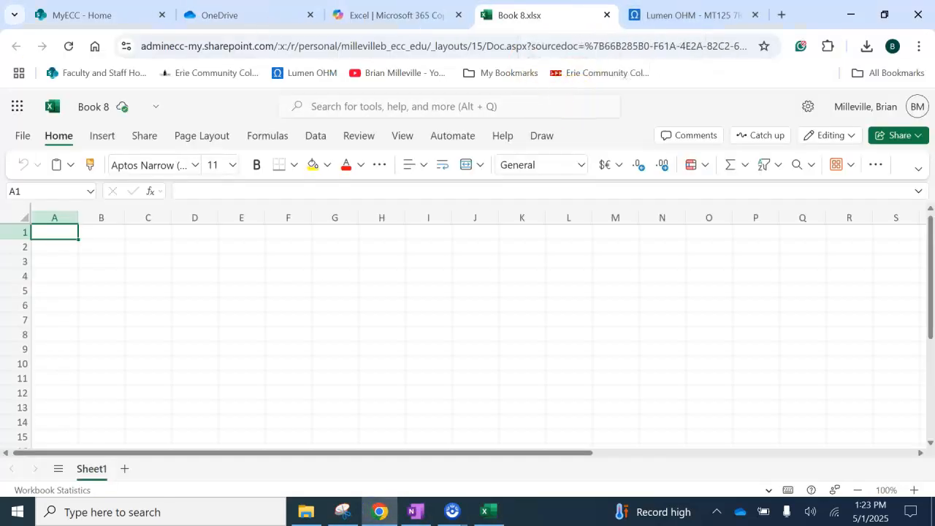
Switch to desktop Excel and fill Student 1's quiz average formula from I4 down through Student 19
key("alt+Tab")
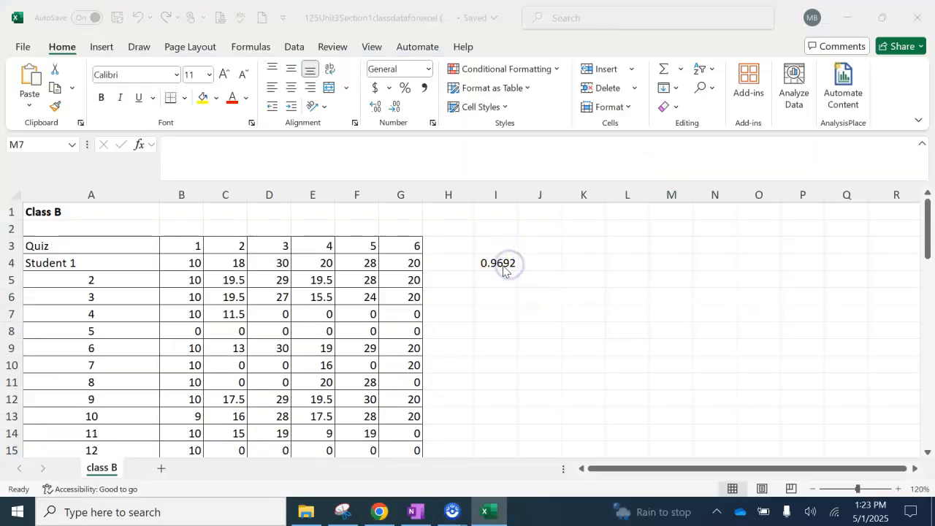
left_click(498, 263)
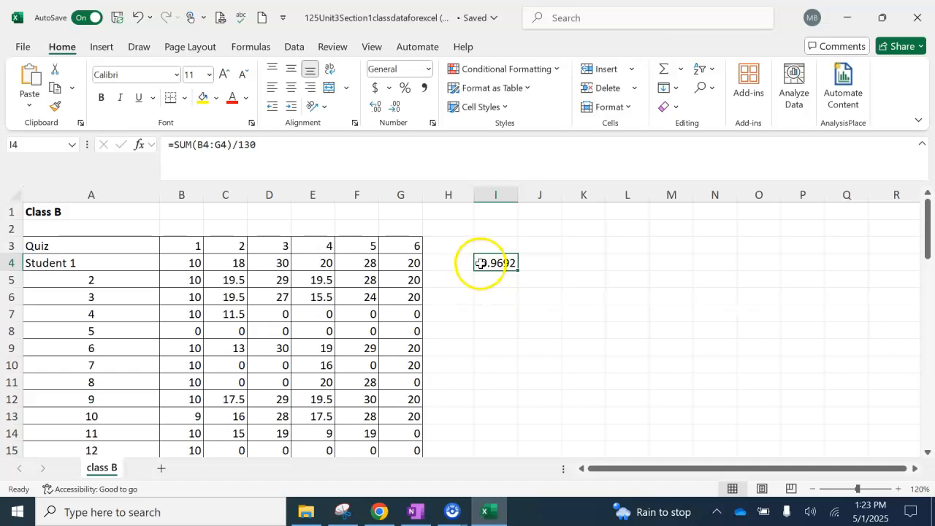
mouse_move(517, 269)
left_mouse_down()
mouse_move(535, 364)
mouse_move(533, 449)
mouse_move(530, 190)
mouse_move(513, 267)
left_mouse_up()
scroll(580, 292, "up", 6)
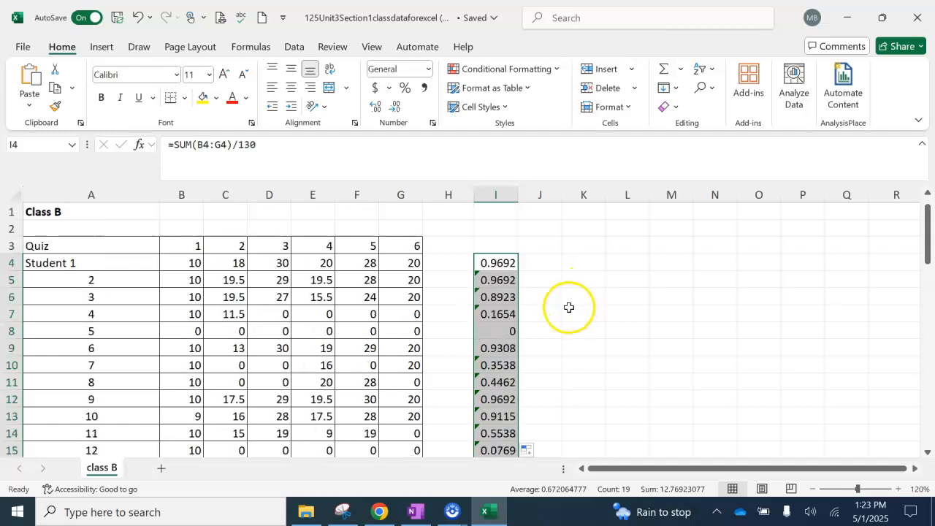
scroll(565, 309, "down", 1)
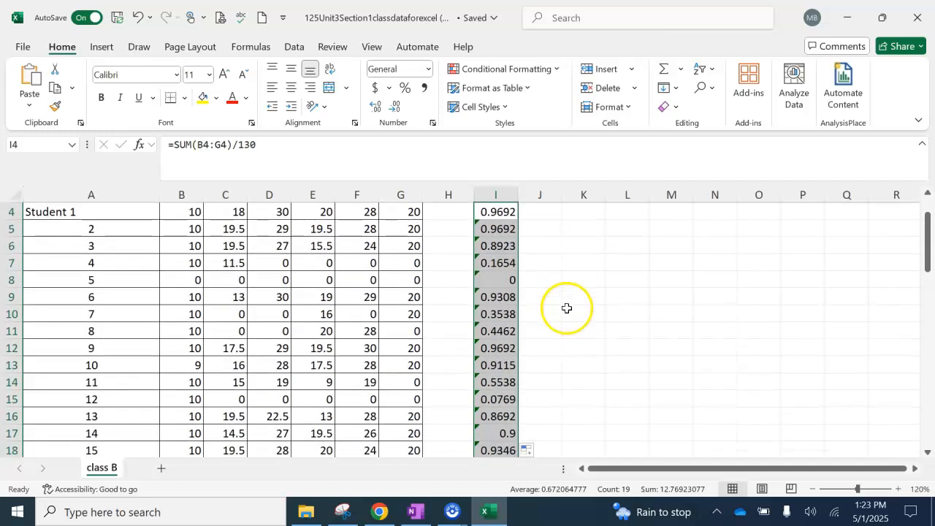
scroll(555, 307, "up", 1)
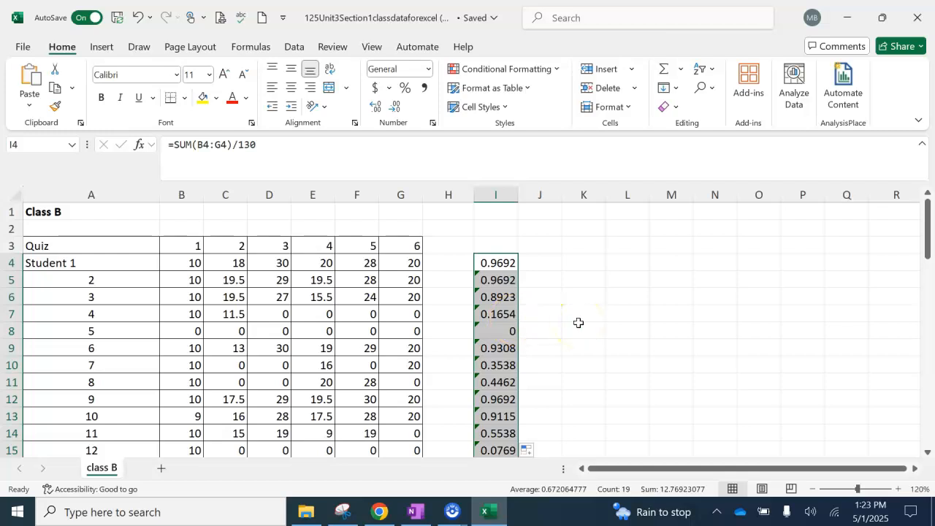
Copy the filled quiz averages in column I for use in the Exam table
key("ctrl+c")
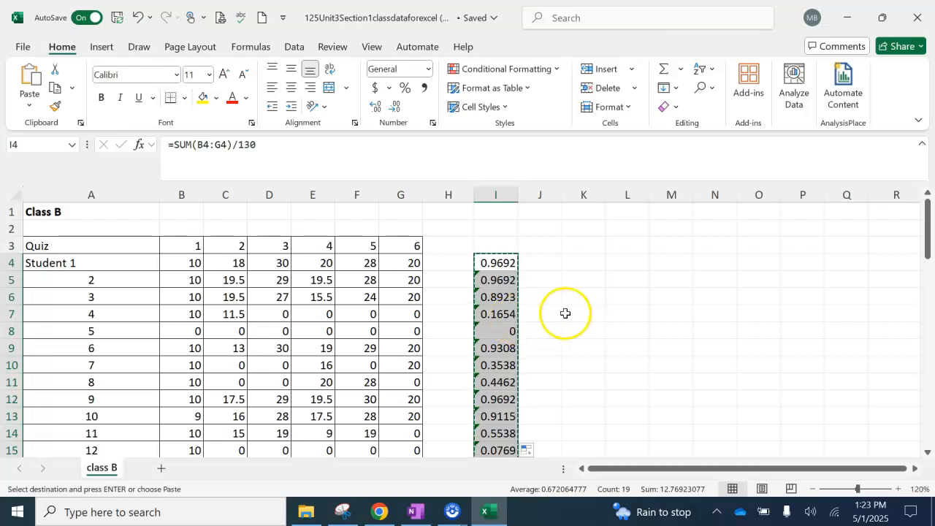
scroll(501, 313, "down", 5)
scroll(501, 313, "down", 5)
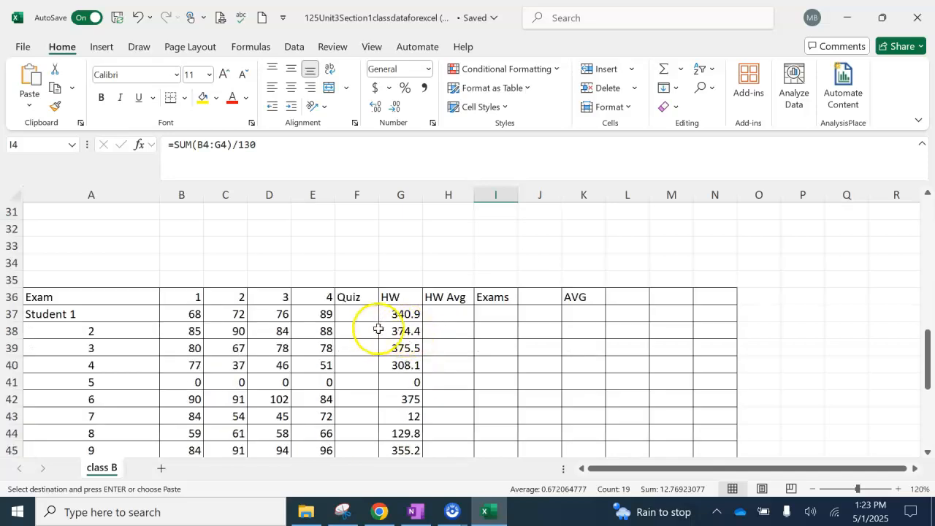
left_click(350, 314)
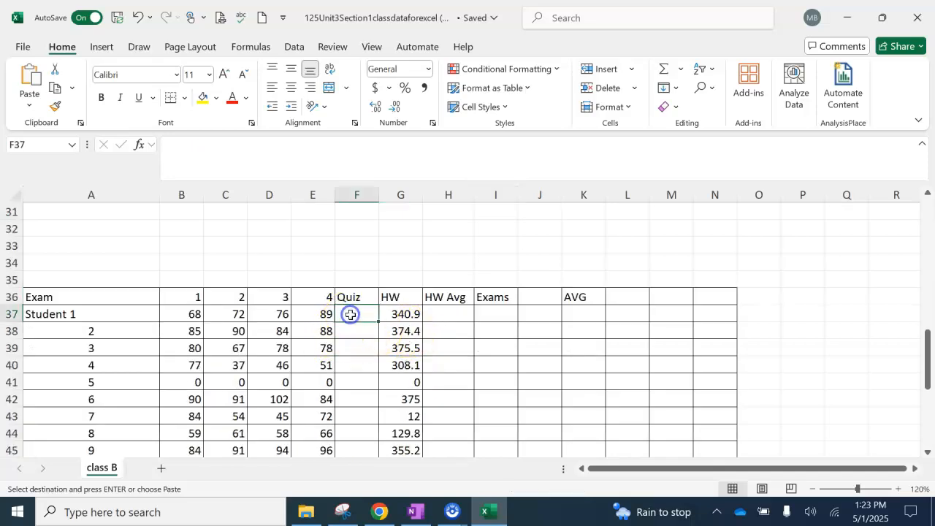
key("ctrl+v")
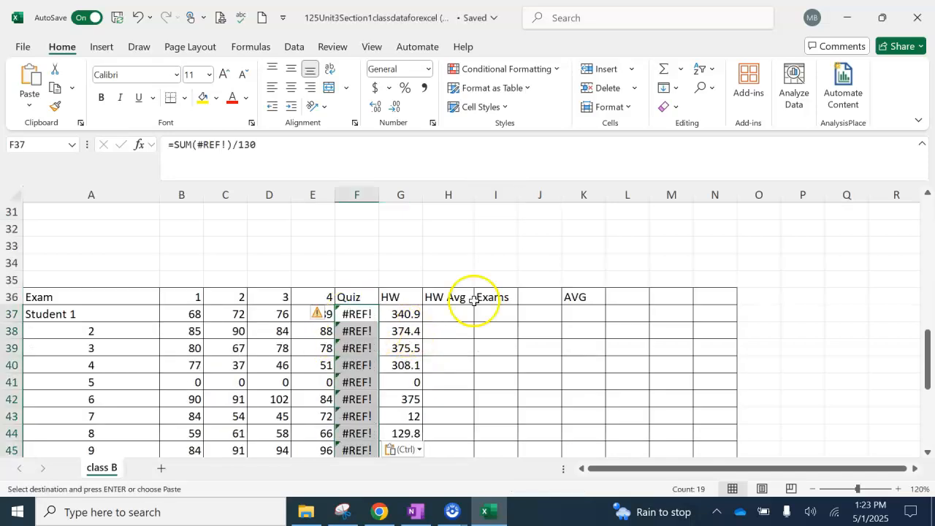
key("Delete")
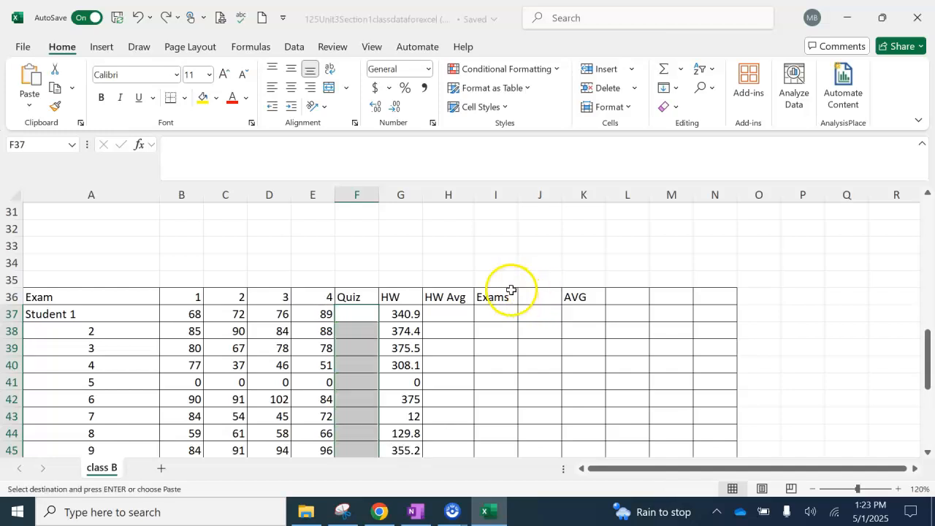
Paste the copied quiz averages as values only into the Exam table's Quiz column, starting at F37
left_click(359, 314)
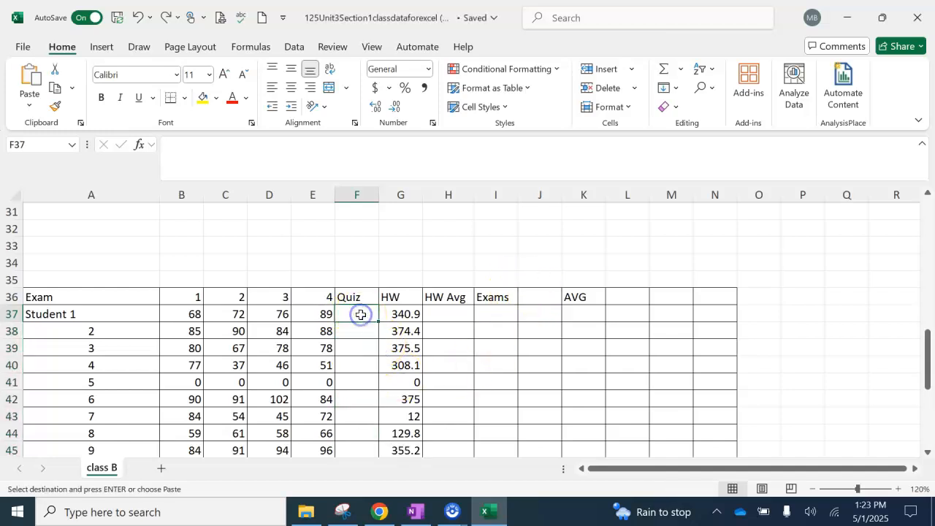
right_click(360, 314)
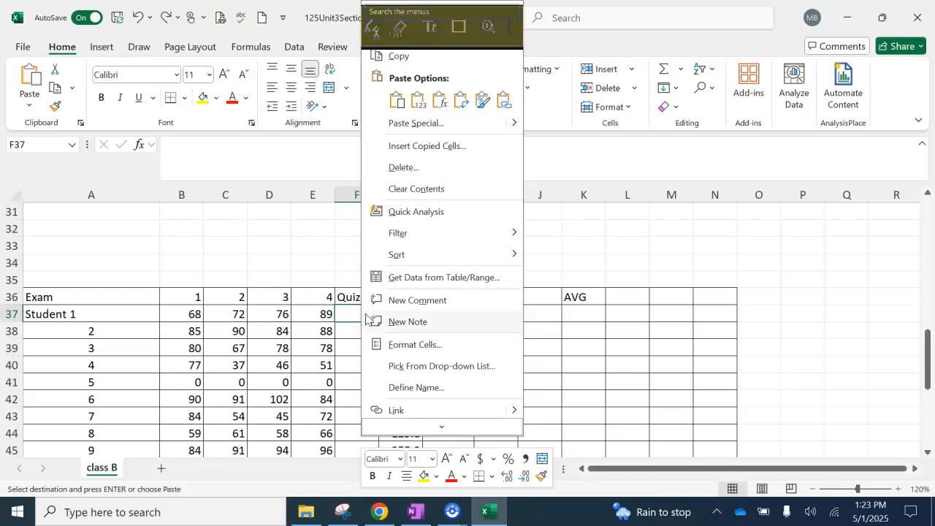
left_click(355, 321)
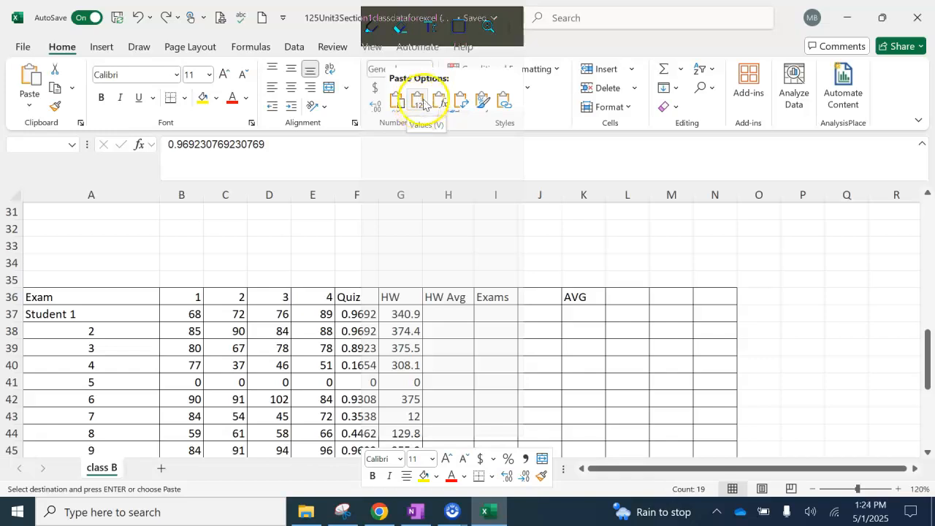
left_click(420, 103)
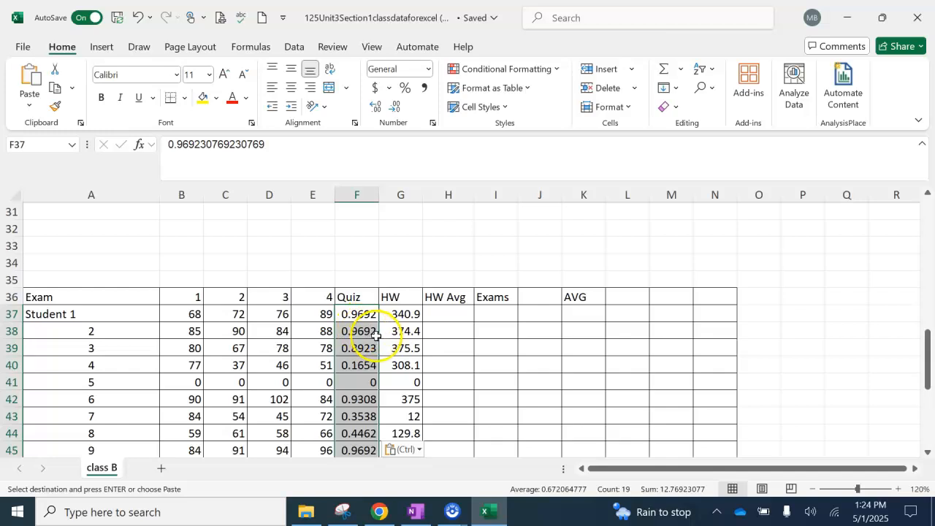
Check the homework point total in the Point Total row and enter =G37/375 in H37 for Student 1's homework average
left_click(452, 315)
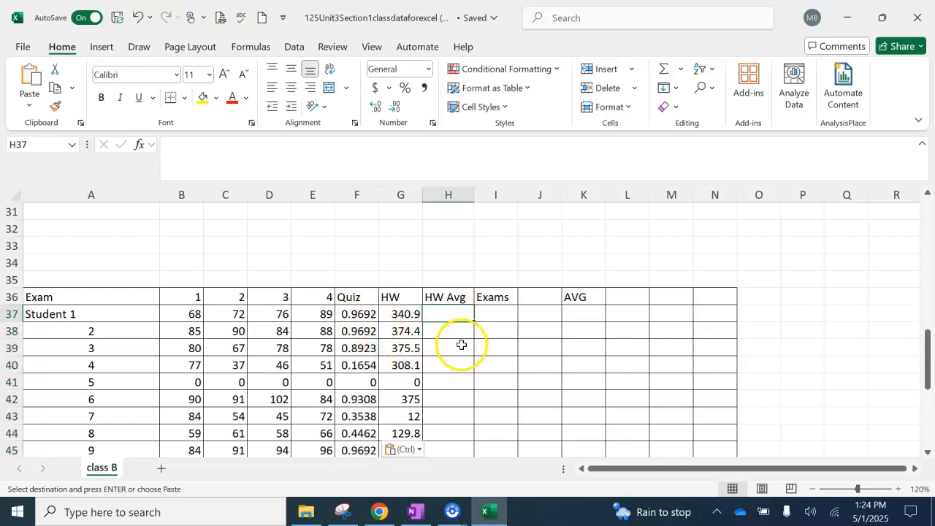
scroll(466, 342, "down", 5)
left_click(409, 398)
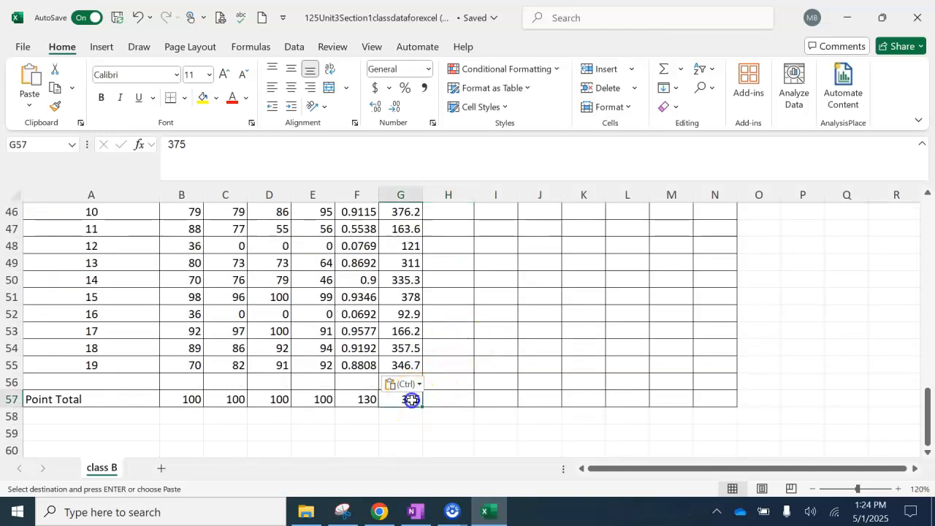
scroll(470, 356, "up", 5)
left_click(462, 314)
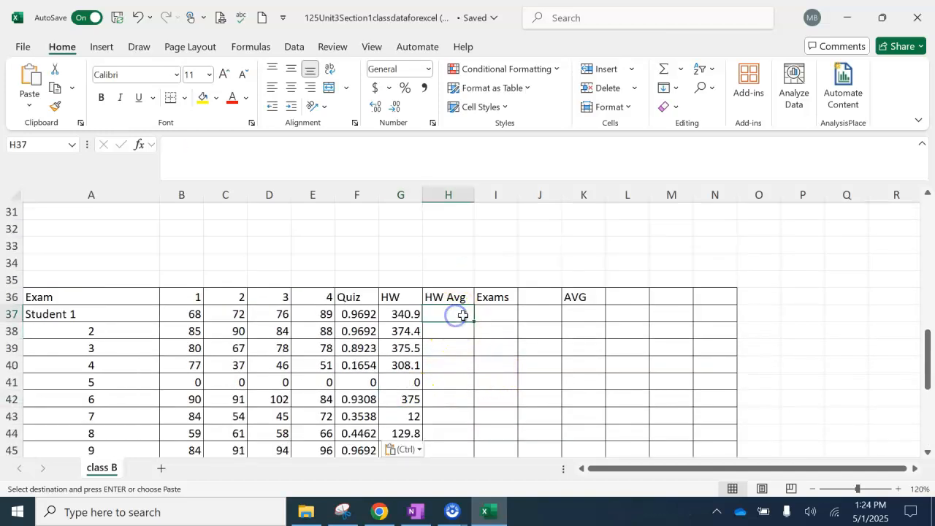
key("Escape")
type("=")
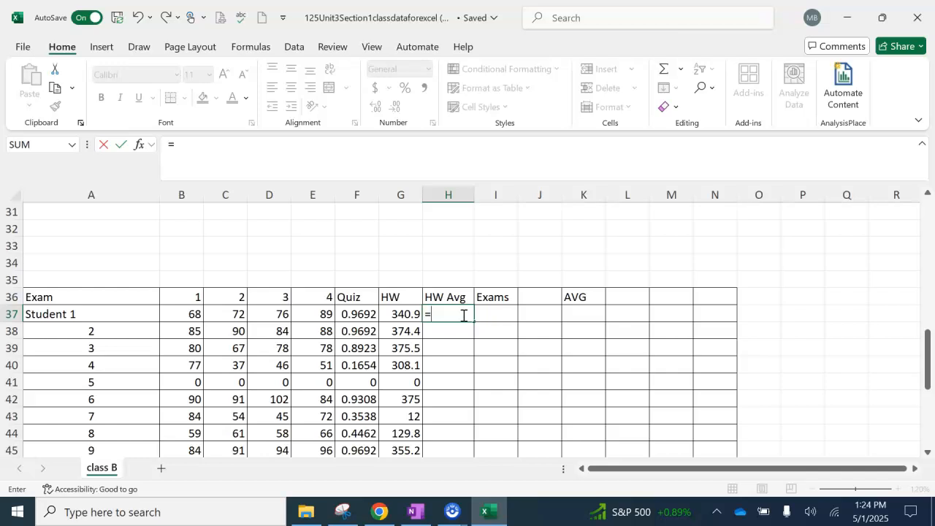
type("g2")
key("BackSpace")
type("37")
key("BackSpace")
key("BackSpace")
key("BackSpace")
left_click(408, 315)
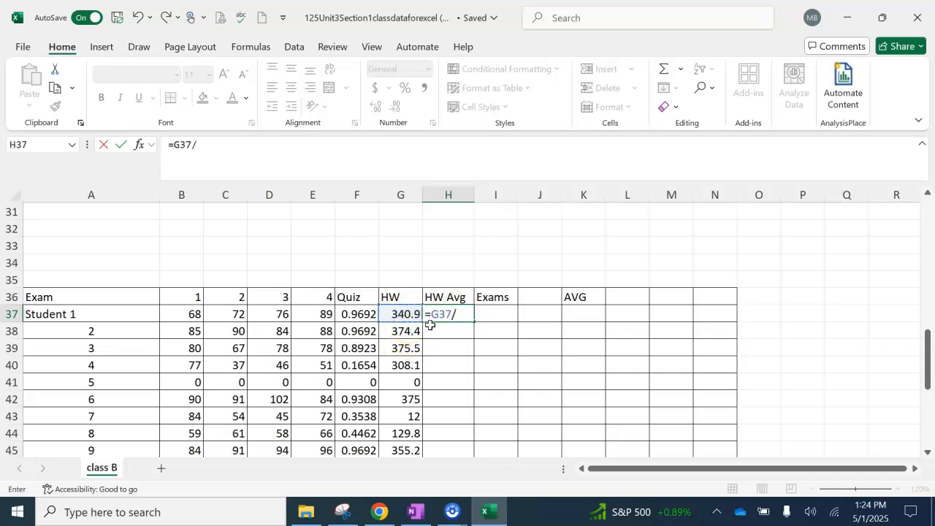
key("Return")
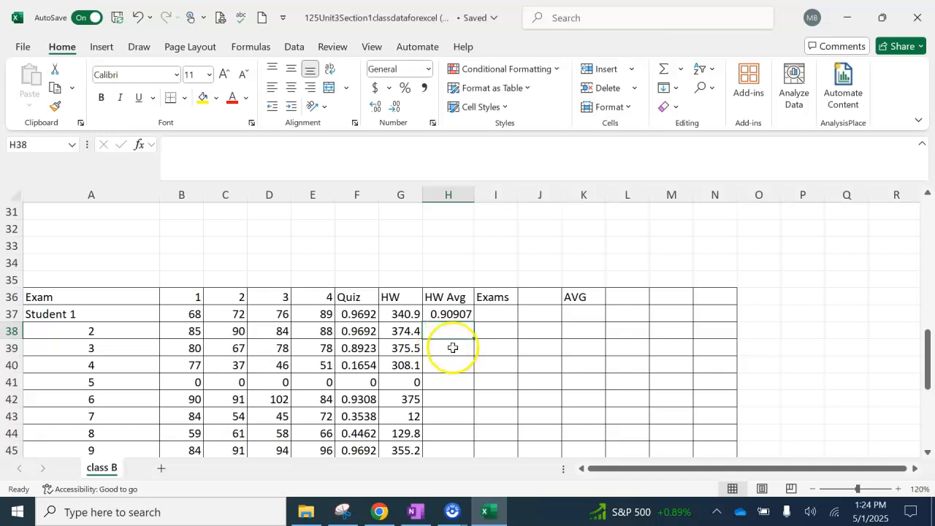
Fill the homework average formula from H37 down through Student 19 in row 55
left_click(430, 312)
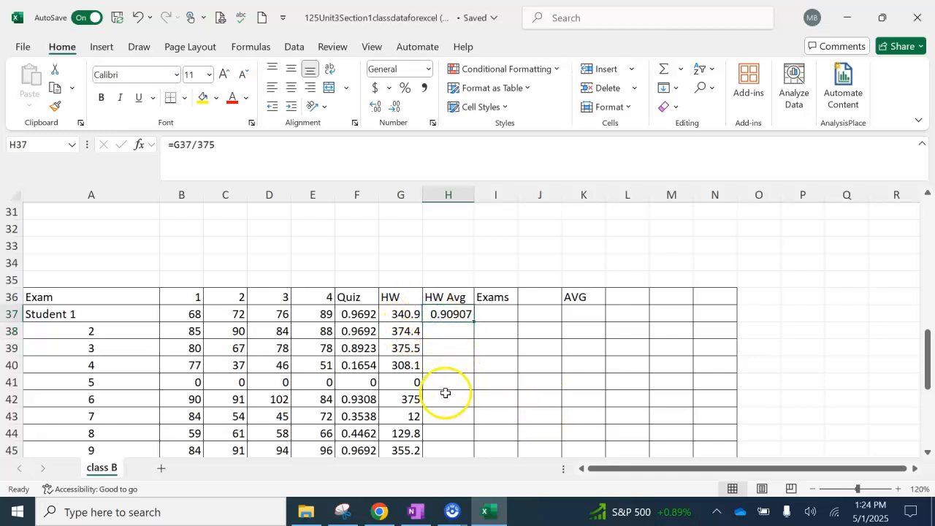
left_click_drag(475, 323, 489, 422)
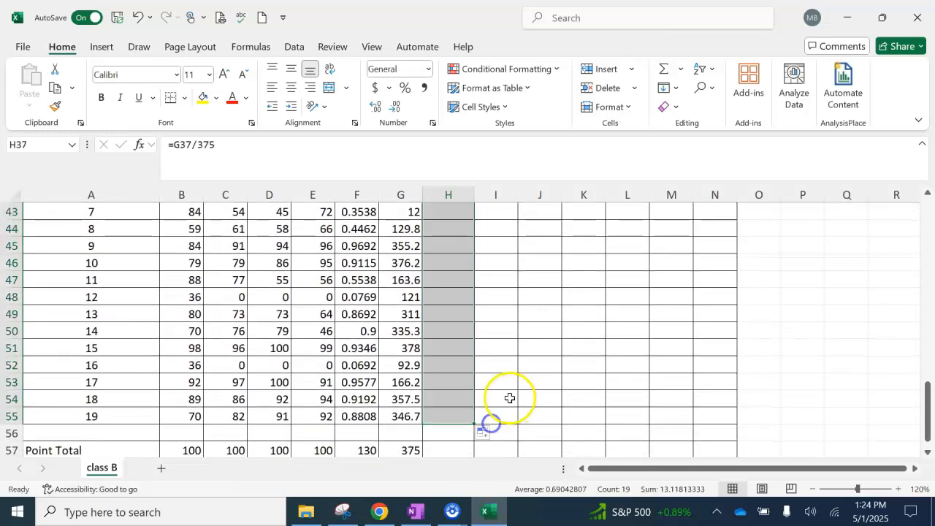
scroll(517, 363, "up", 3)
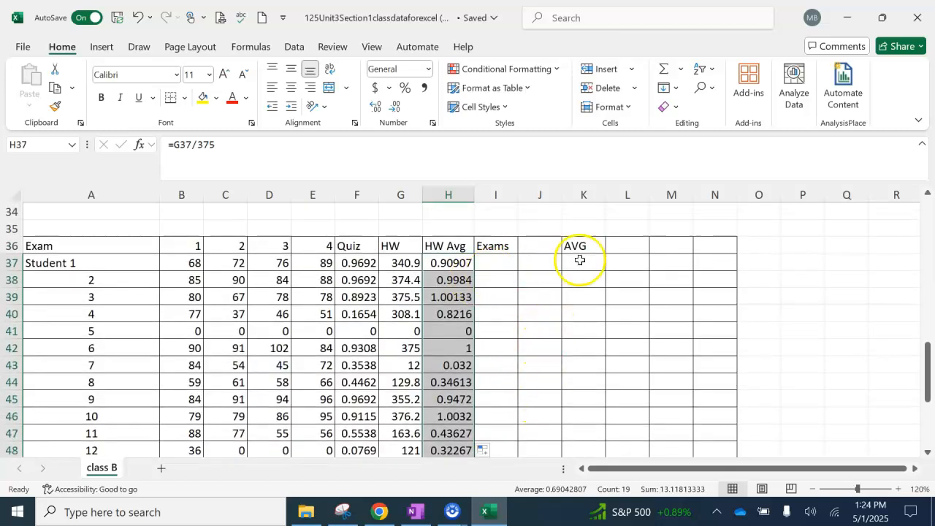
Enter =F37*10+H37*30+(B37/100)*15+(C37/100)*15+(D37/100)*15+(E37/100)*15 in K37 to calculate Student 1's weighted average
left_click(580, 266)
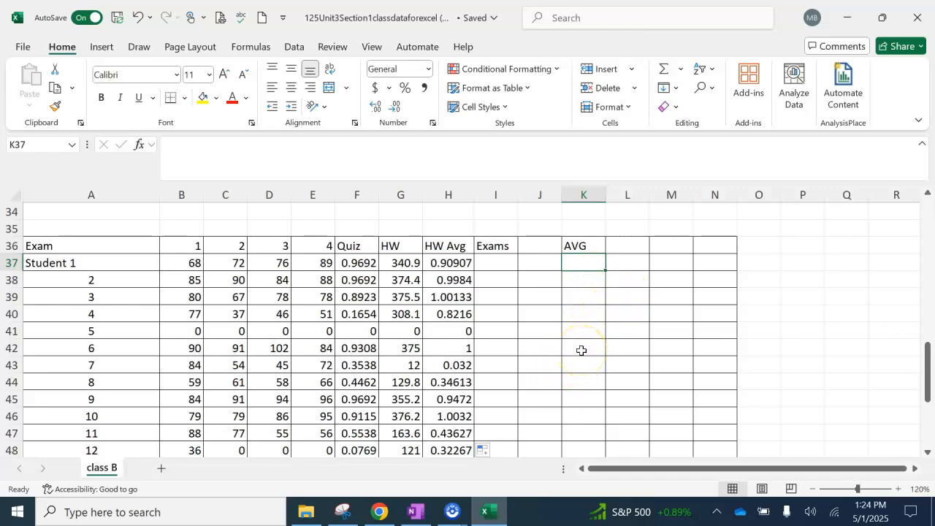
type("=")
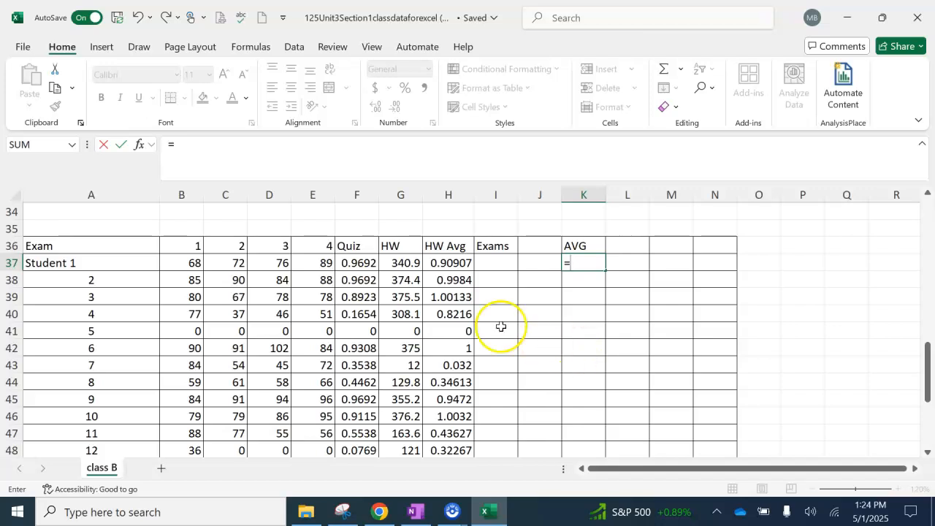
left_click(360, 263)
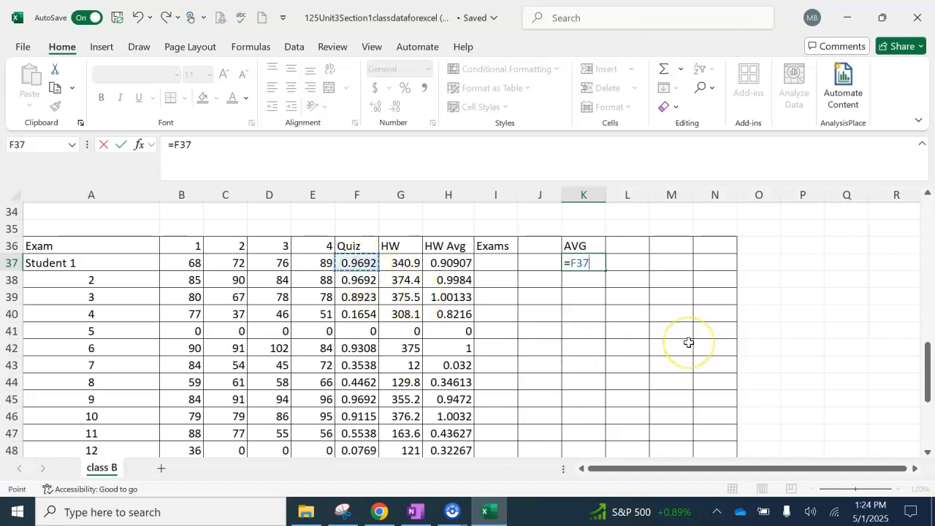
type("*")
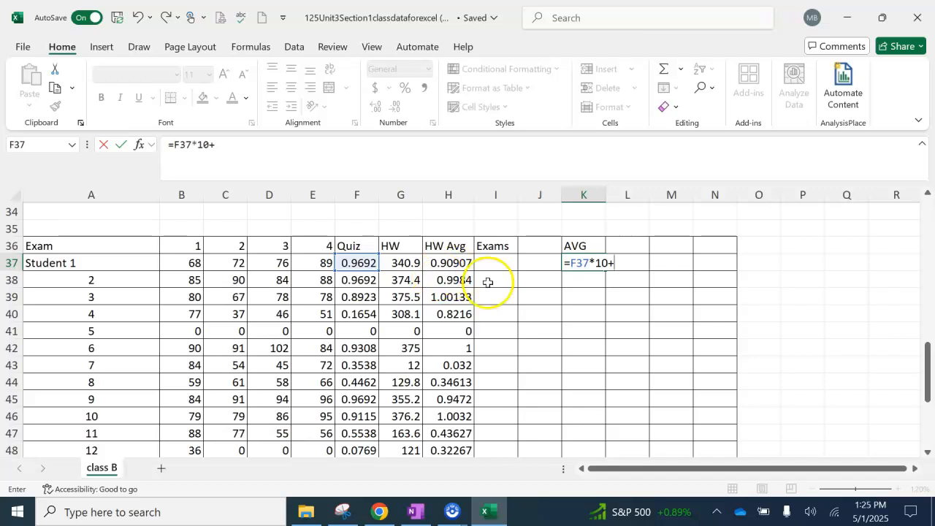
left_click(450, 264)
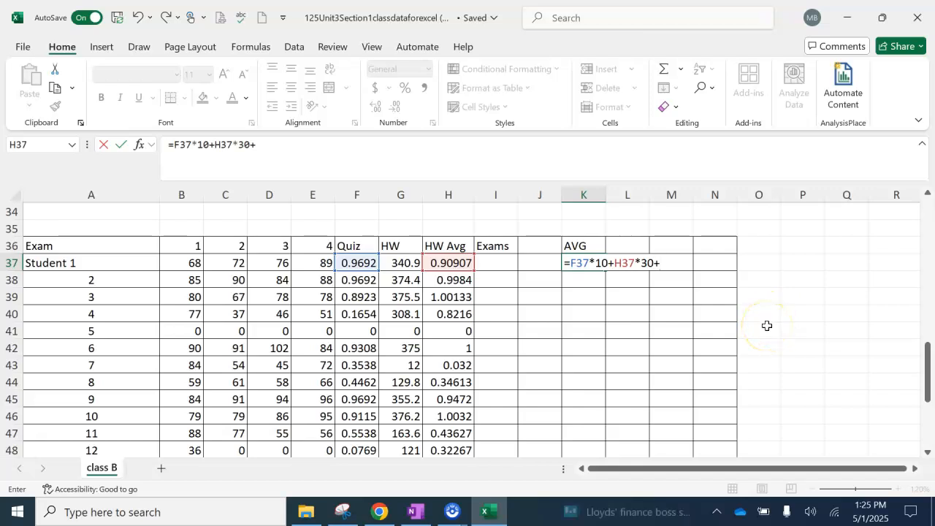
type("(b37")
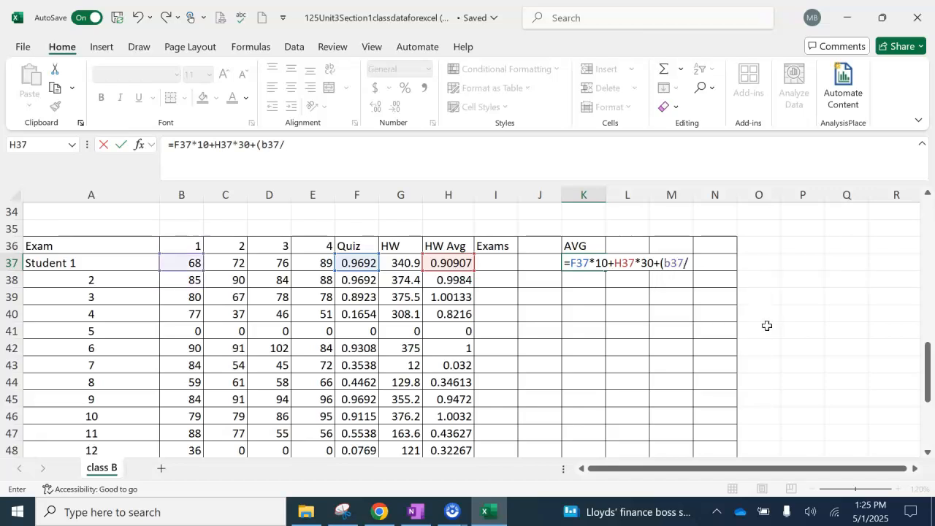
type("/100*")
key("BackSpace")
type(")*15+(")
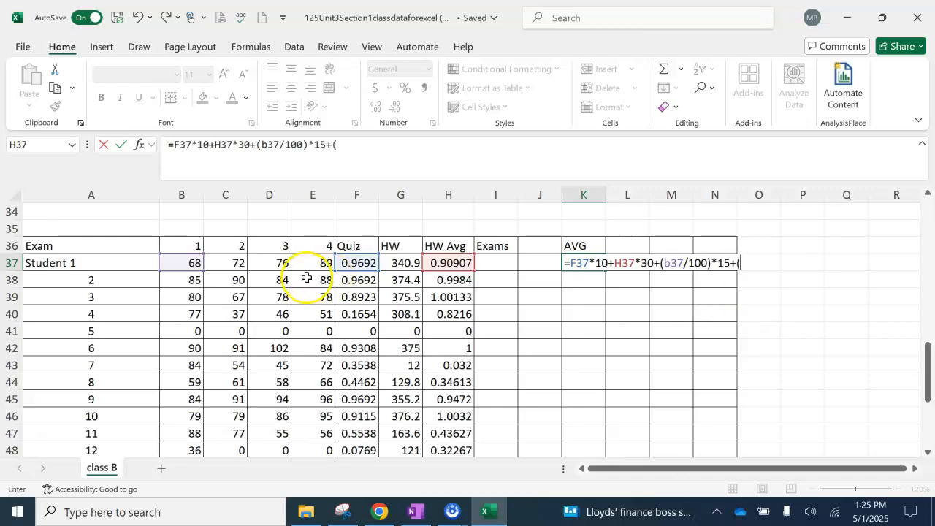
left_click(238, 262)
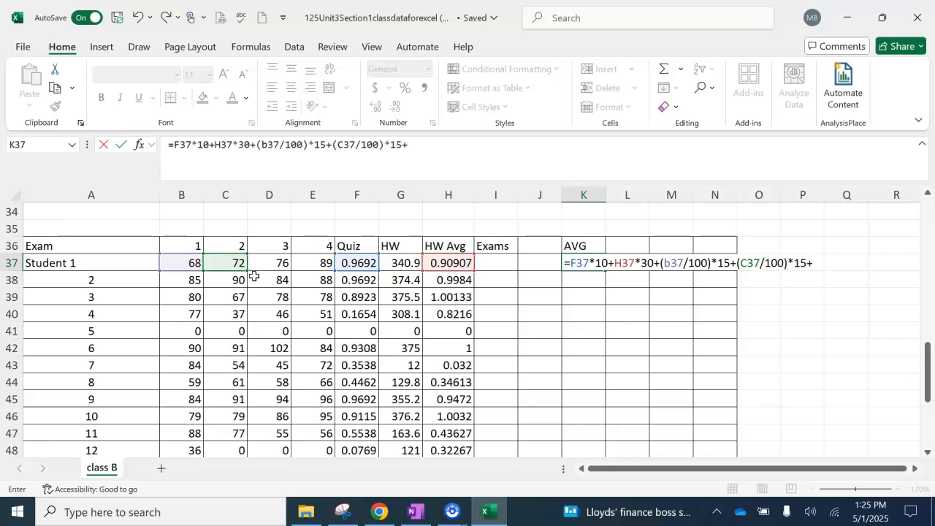
type("(d37/100")
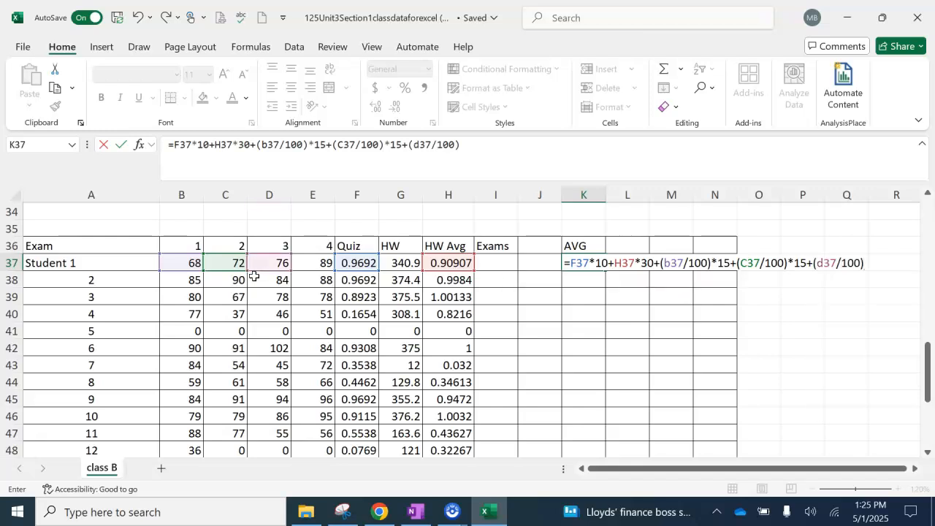
type(")*15")
type("e37/100)*15")
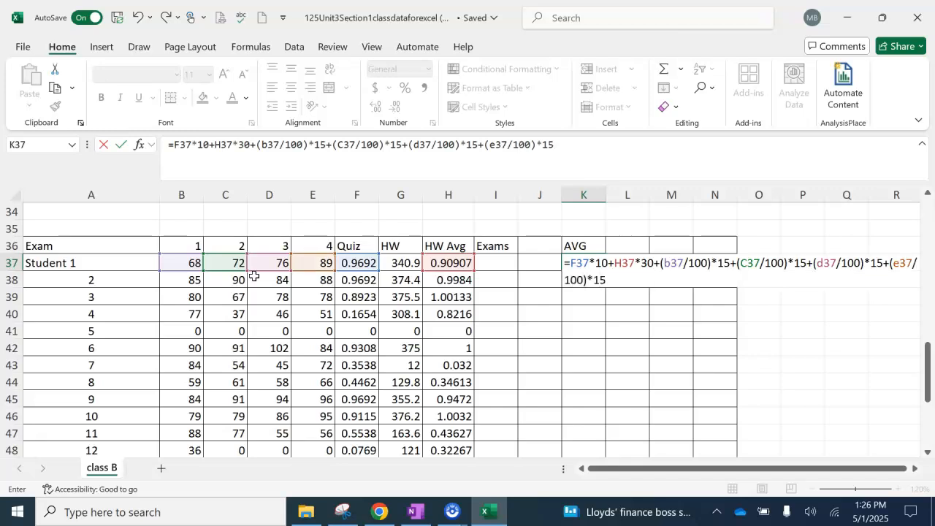
key("Return")
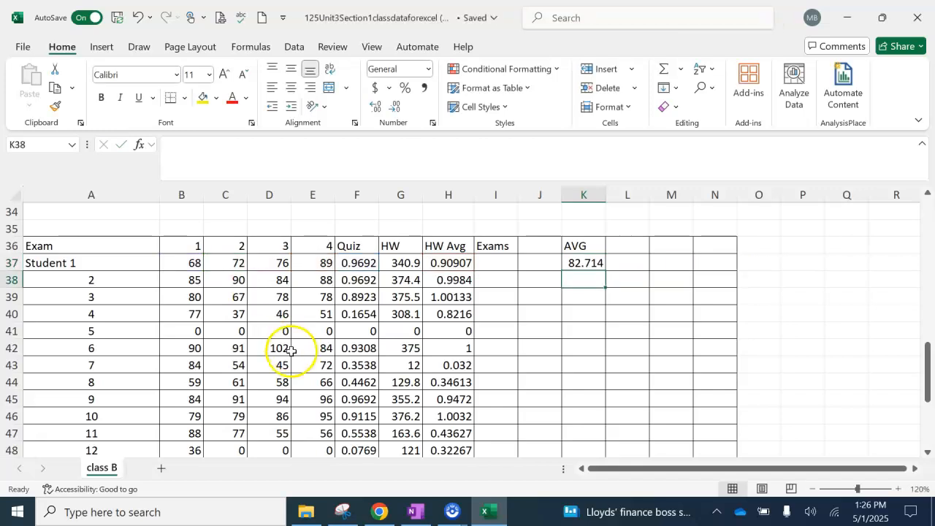
left_click(588, 261)
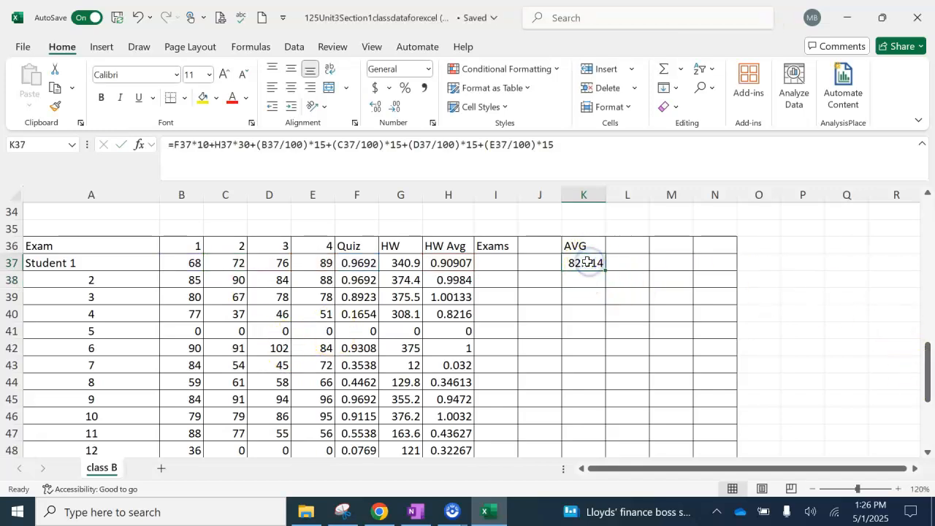
Fill the weighted average formula from K37 down through Student 19 in row 55
left_click(612, 307)
left_click(575, 263)
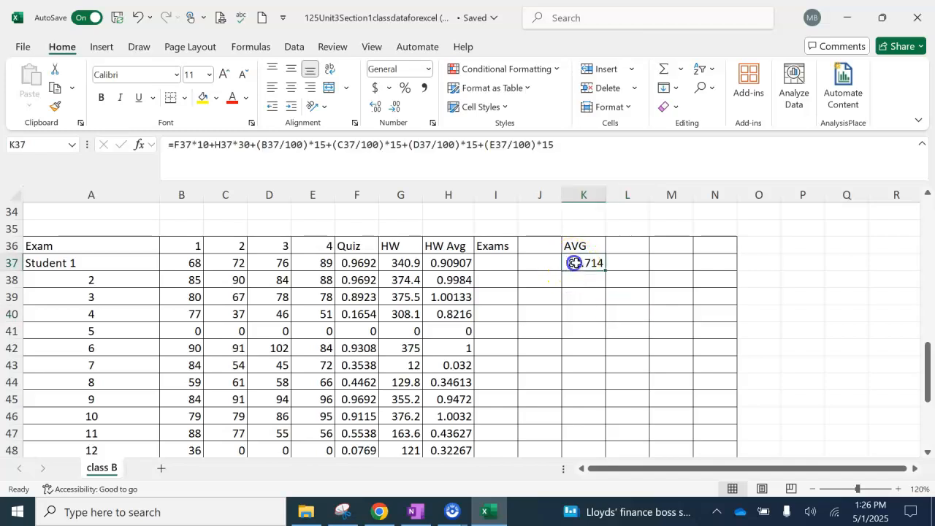
left_click(626, 288)
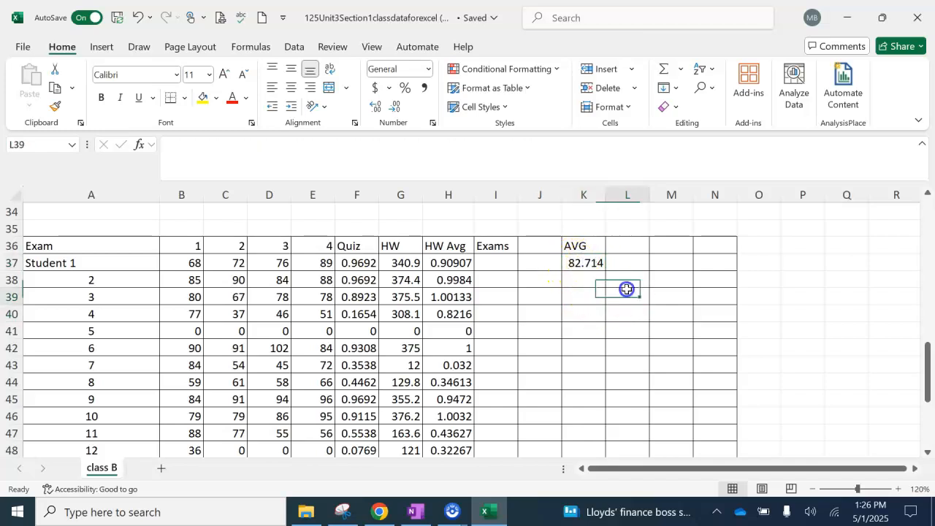
left_click(575, 261)
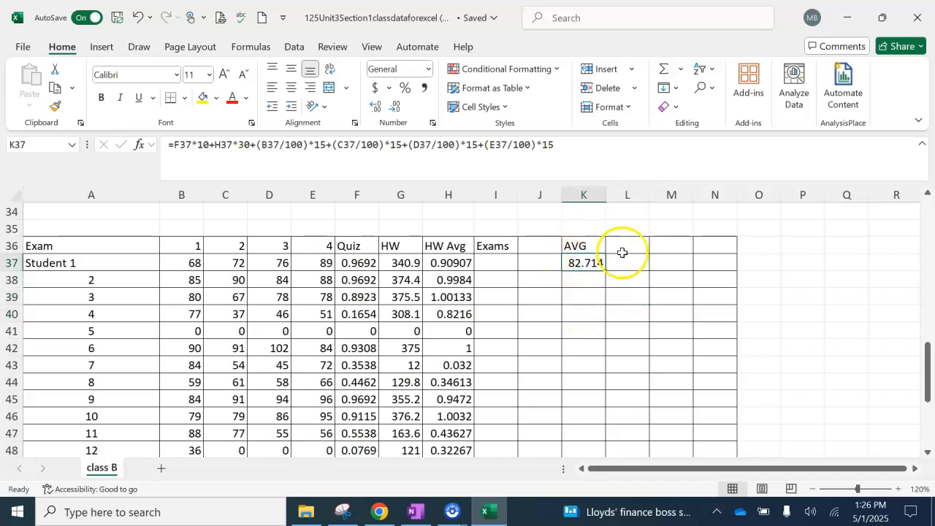
left_click(606, 270)
left_click(605, 270)
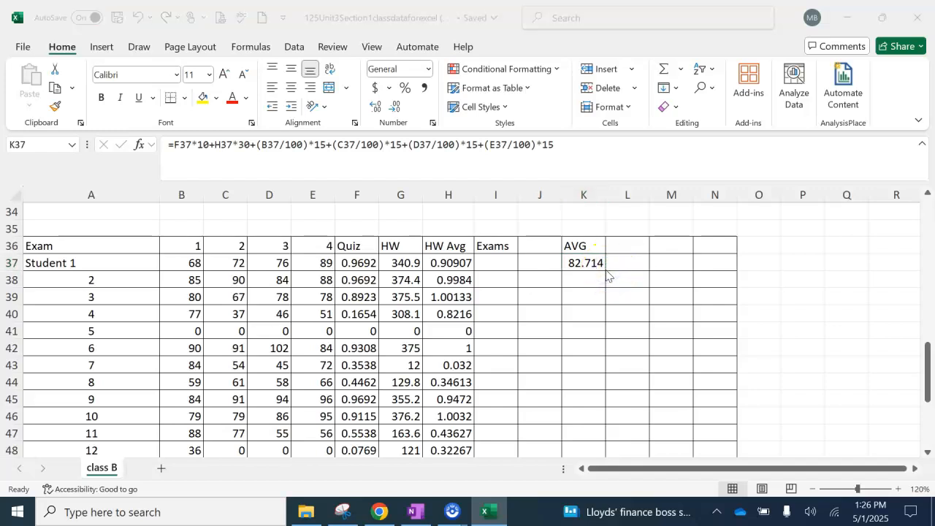
left_click(596, 266)
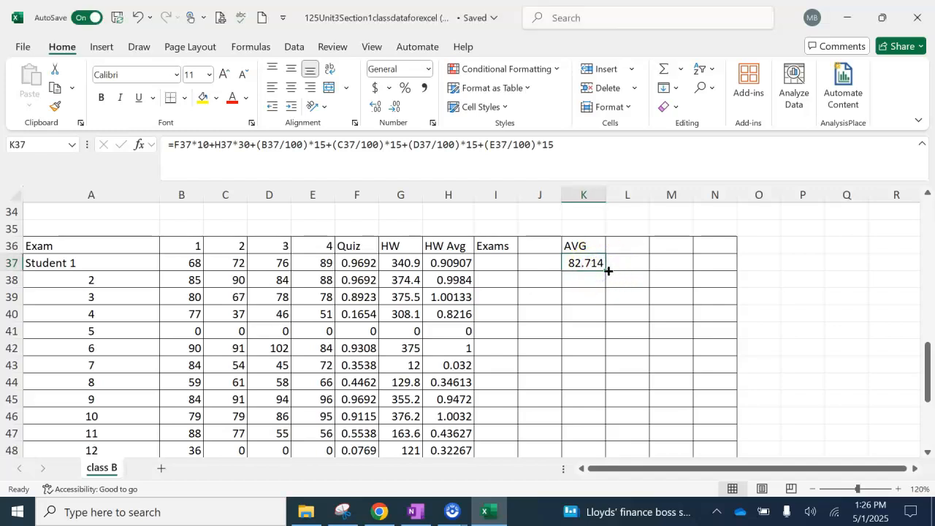
left_click_drag(607, 271, 607, 425)
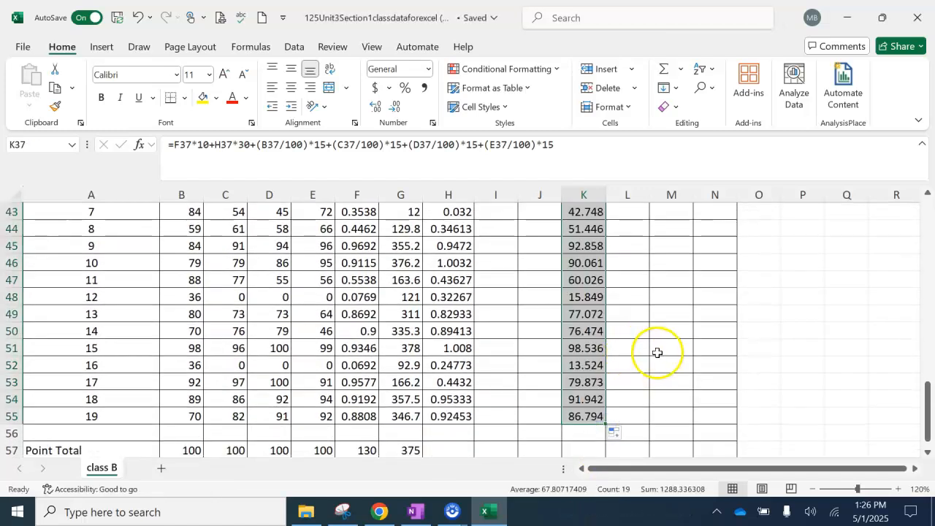
scroll(657, 353, "up", 2)
scroll(657, 353, "up", 2)
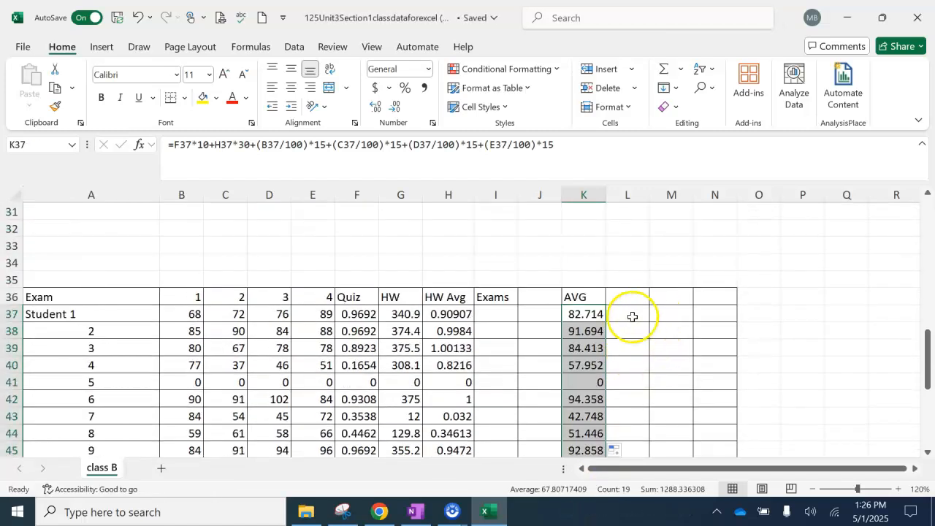
left_click_drag(550, 146, 257, 152)
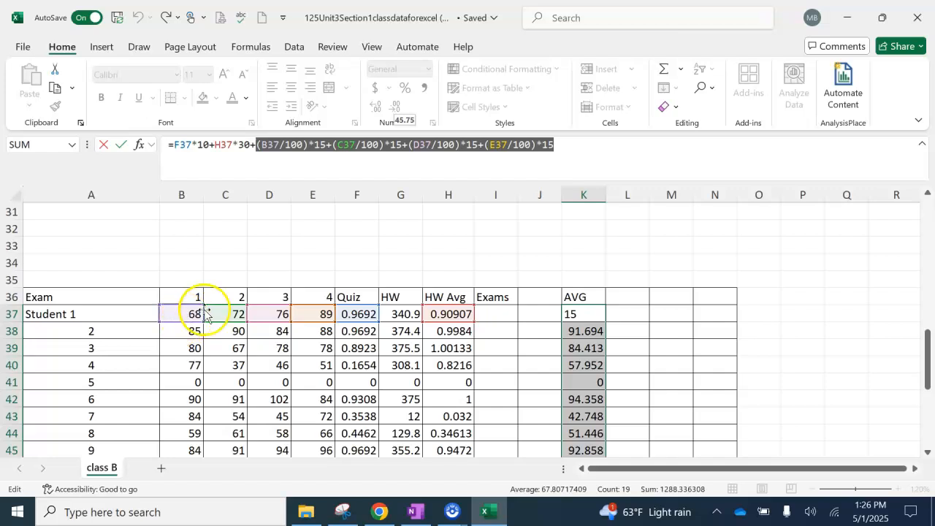
left_click(647, 314)
left_click(674, 316)
type("7")
key("BackSpace")
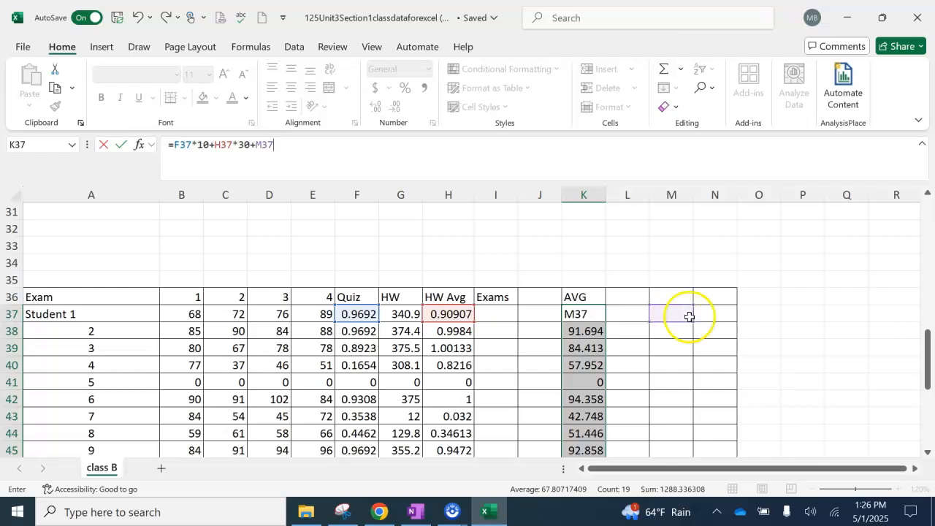
key("Left")
left_click(690, 315)
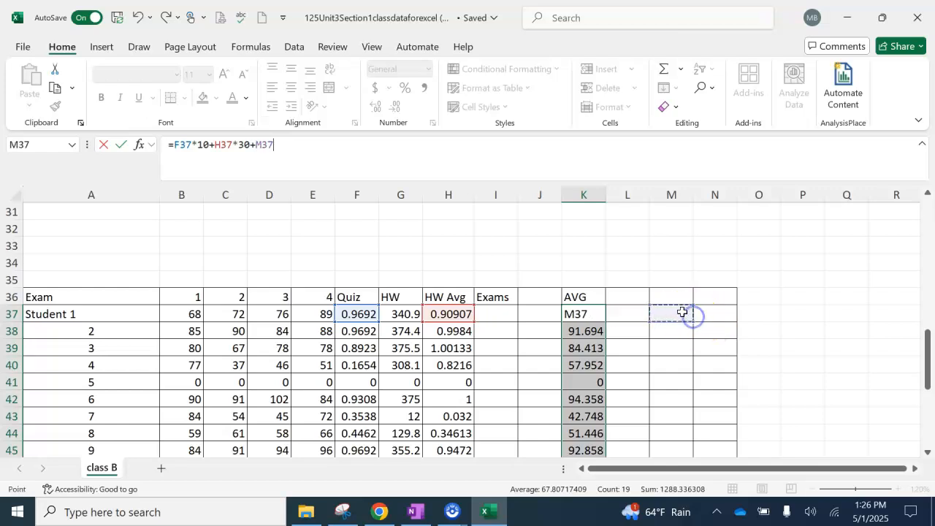
type("7")
key("Return")
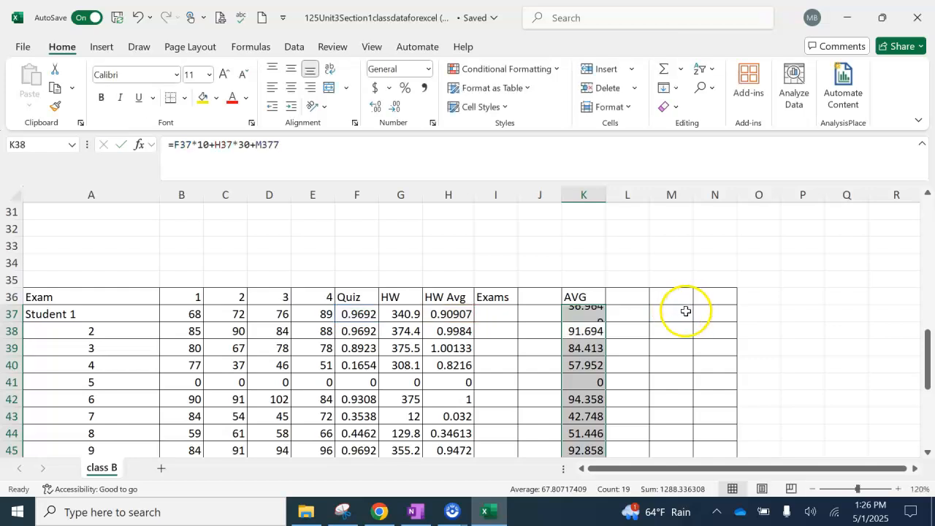
key("ctrl+z")
Enter =F37*10+H37*30+0.15*(SUM(B37:E37)) in M37 as a shorter weighted average formula for Student 1
left_click(679, 312)
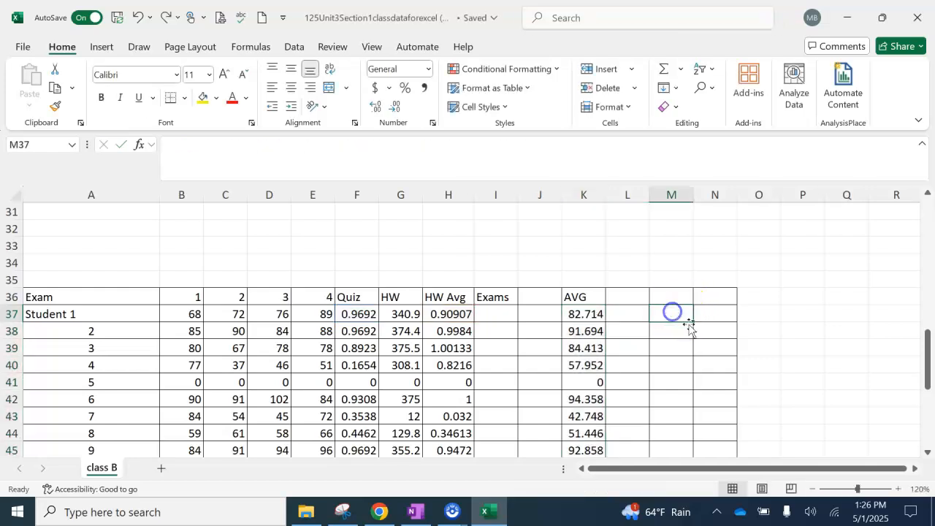
type("=")
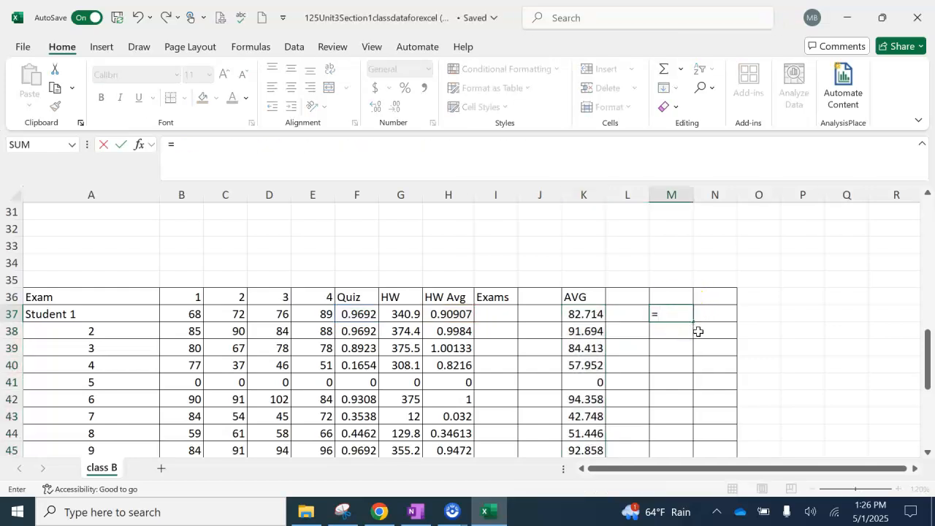
left_click(348, 312)
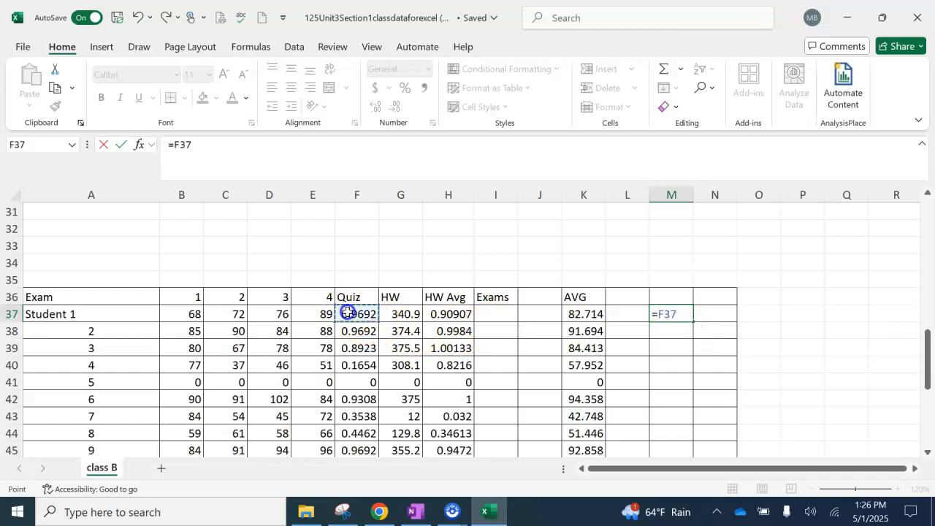
type("*10+")
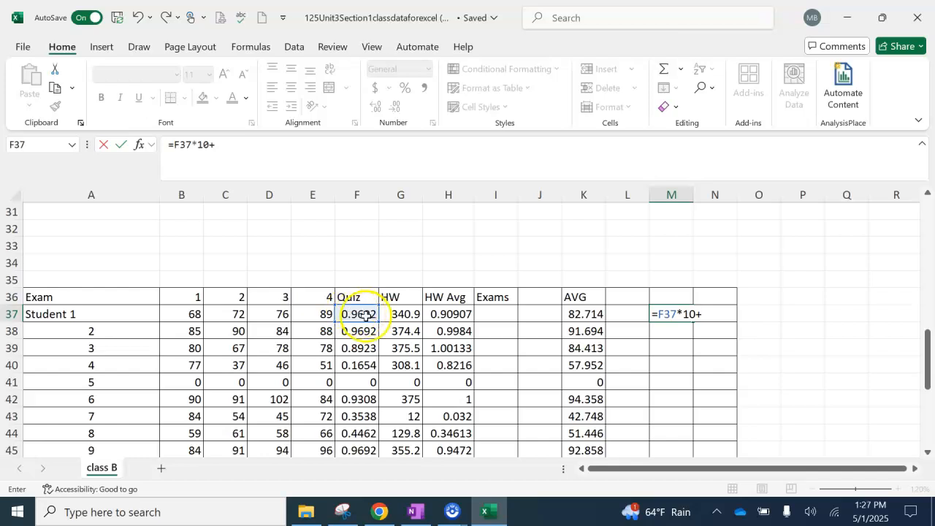
left_click(450, 314)
type("*30+0.15*(")
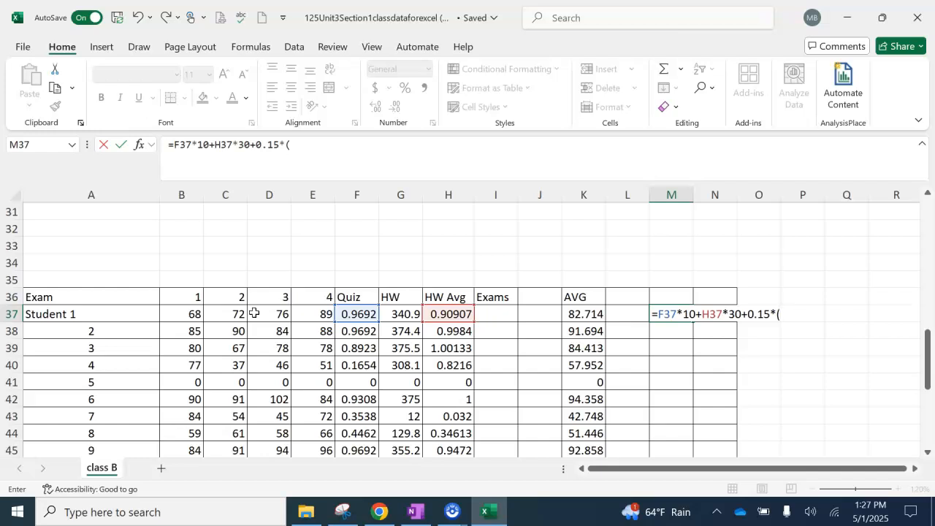
type("sum(")
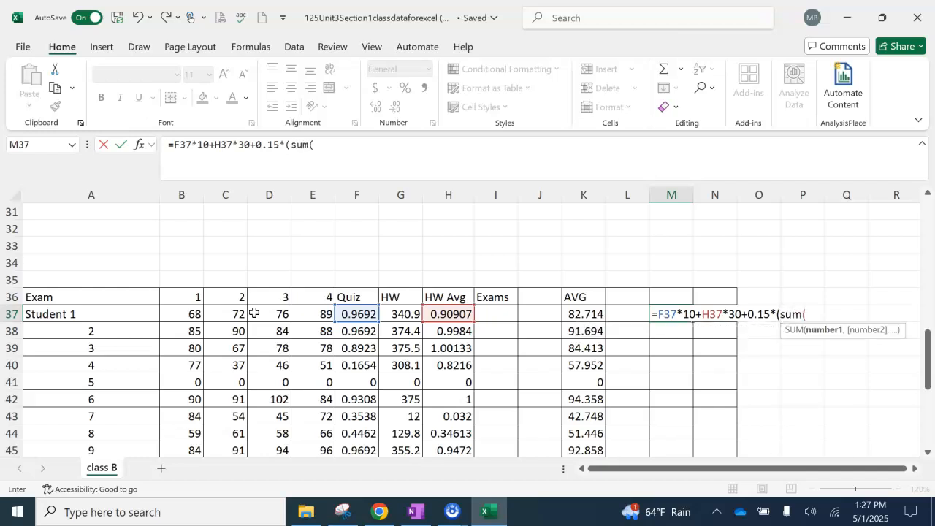
left_click_drag(174, 314, 319, 314)
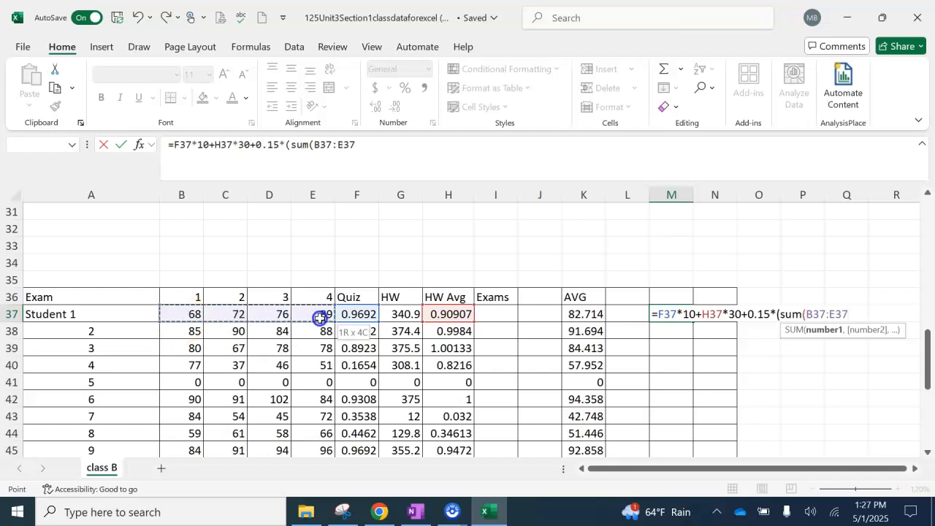
type("))")
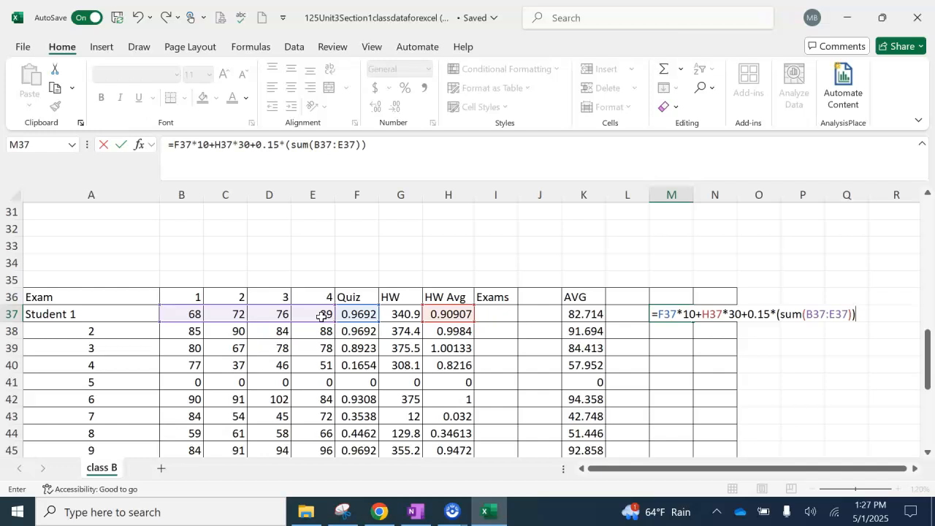
key("Return")
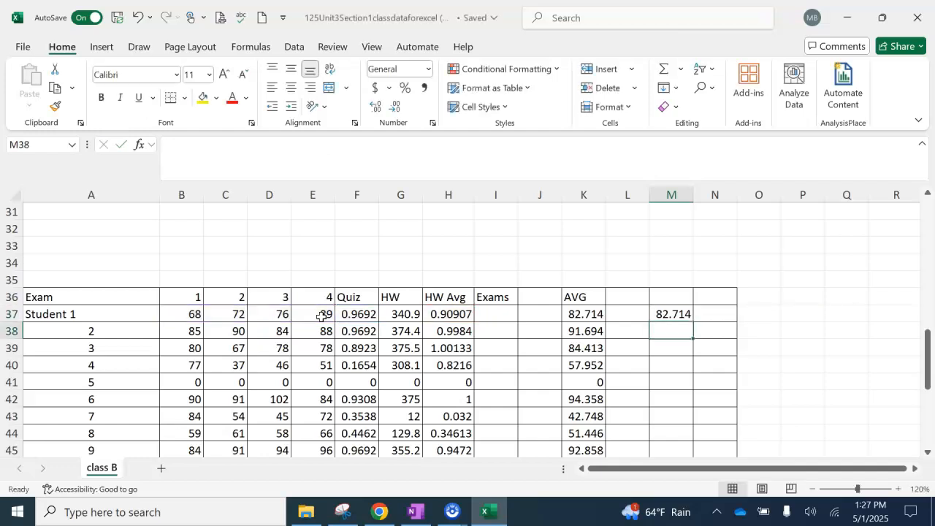
Fill the shorter weighted average formula from M37 down through Student 19 in row 55
left_click(669, 313)
left_click_drag(691, 322, 694, 426)
scroll(621, 344, "down", 1)
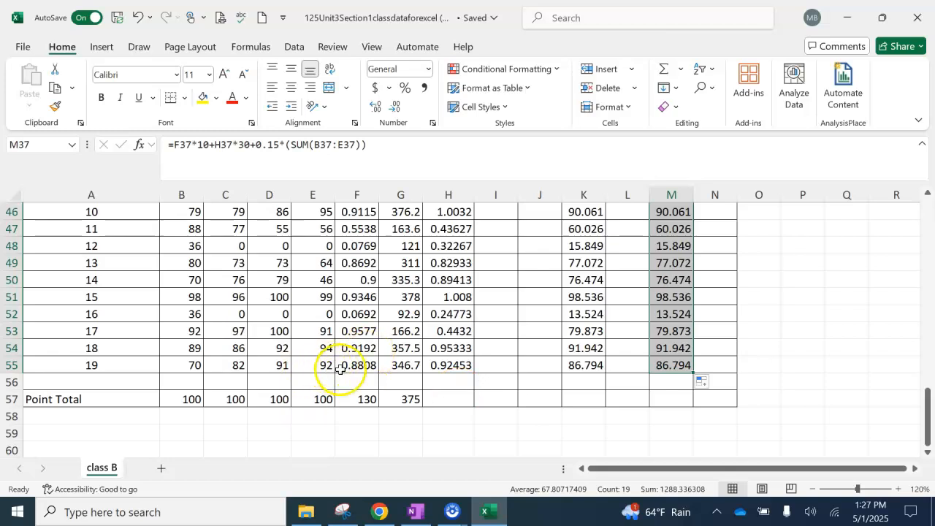
left_click(105, 382)
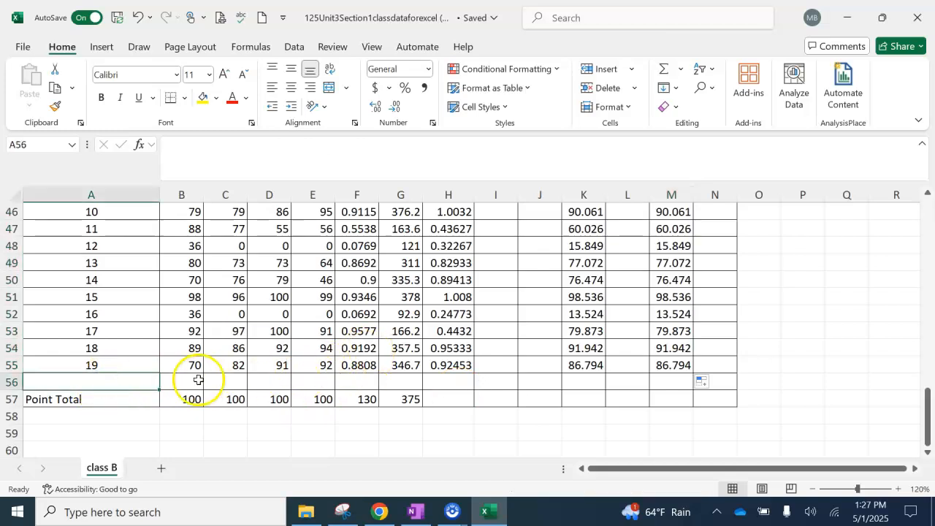
left_click(185, 382)
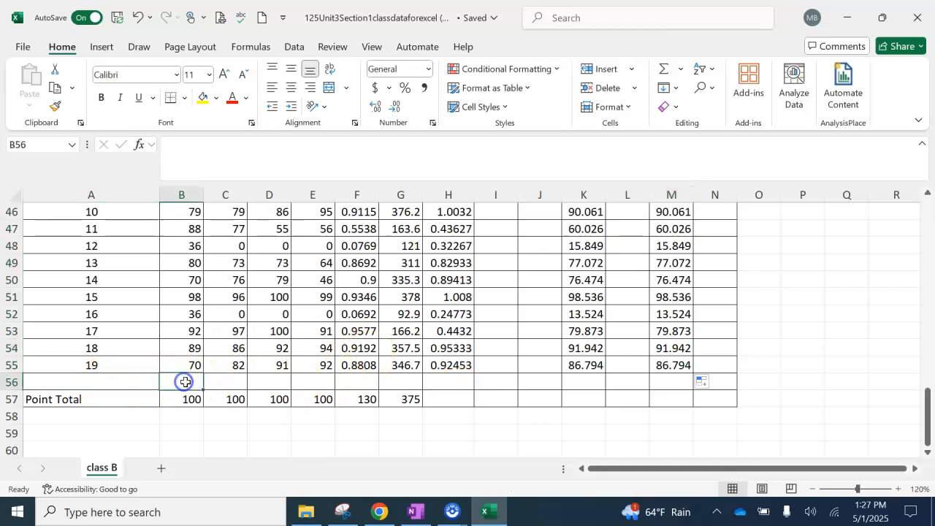
left_click(241, 383)
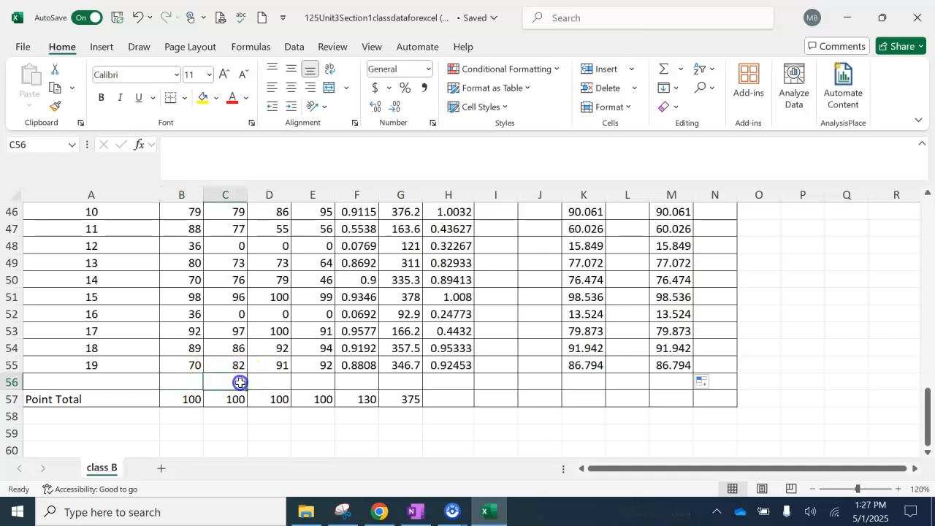
left_click(278, 382)
left_click(311, 380)
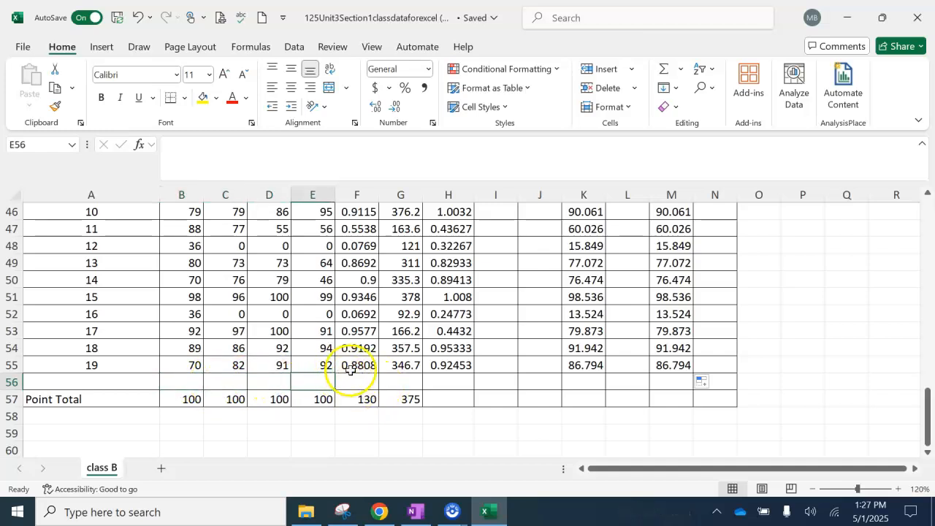
left_click(356, 378)
left_click(404, 379)
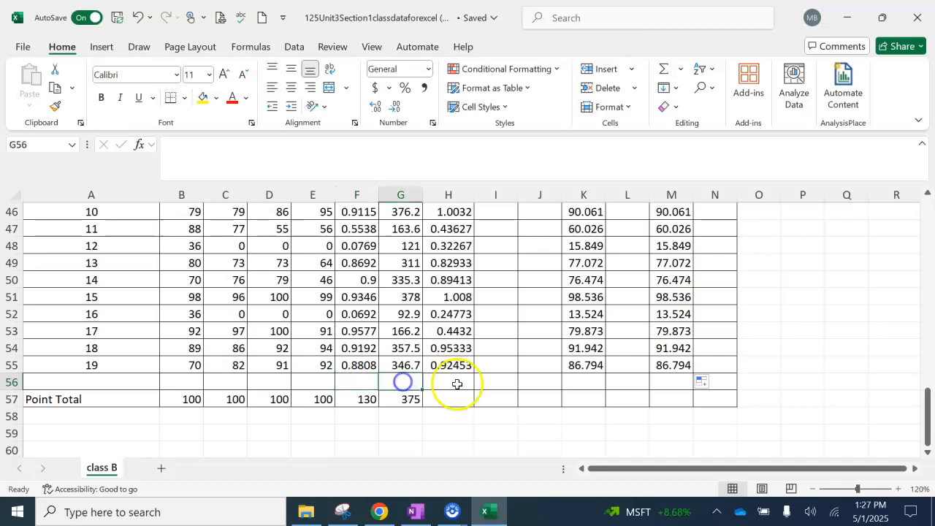
left_click(226, 436)
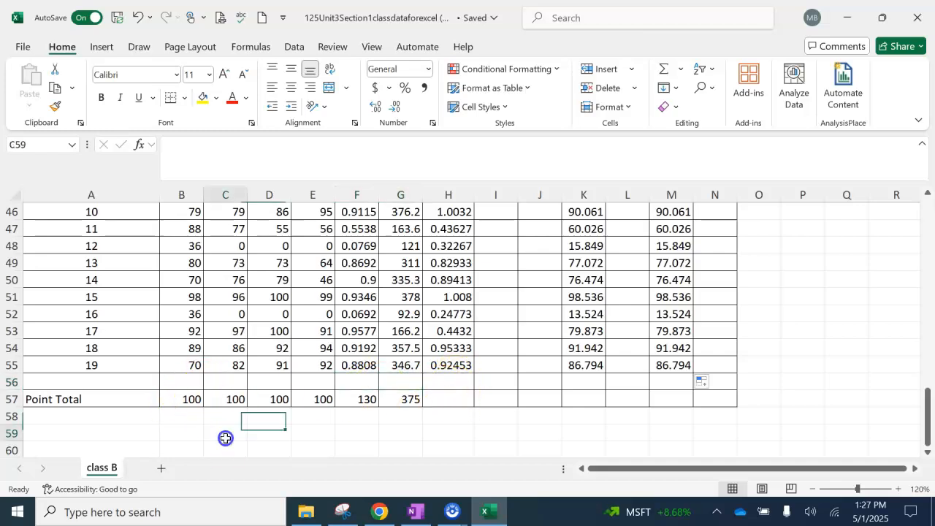
left_click_drag(164, 381, 703, 368)
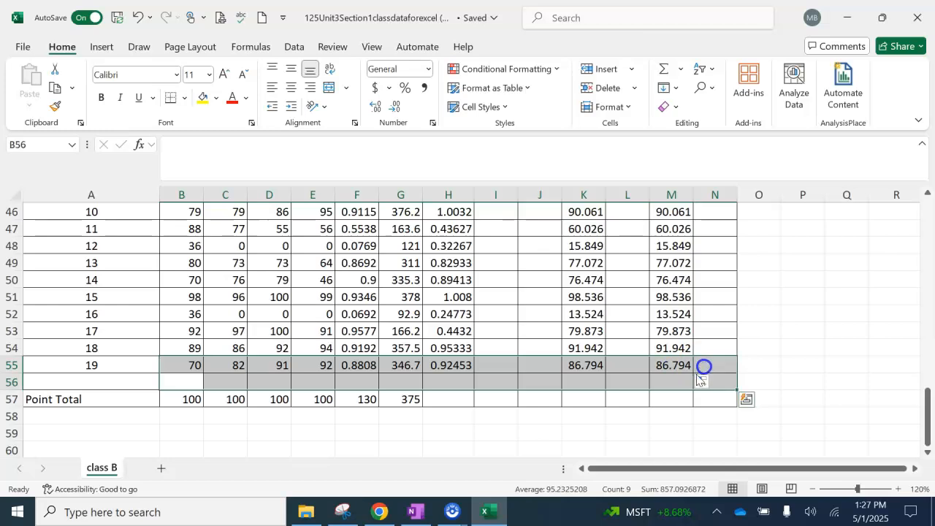
left_click(674, 384)
left_click(614, 447)
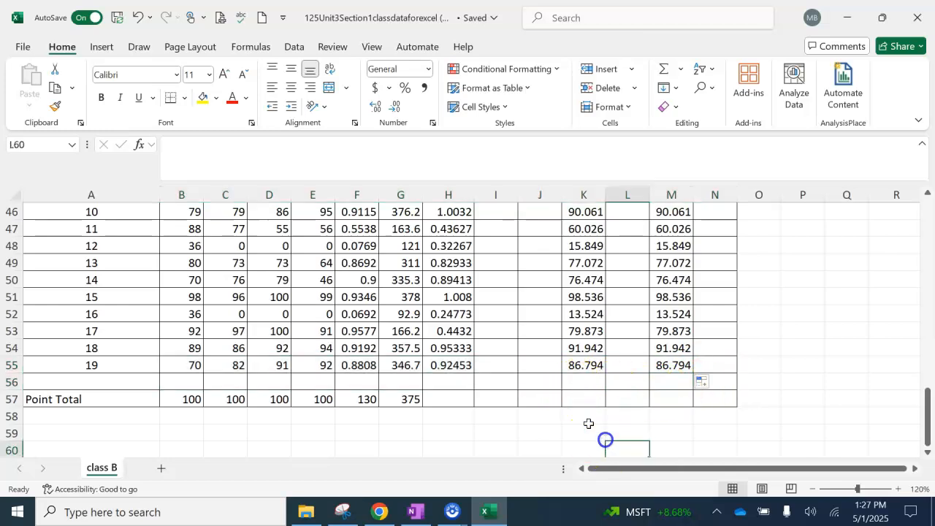
left_click(595, 385)
scroll(596, 377, "down", 2)
left_click(587, 349)
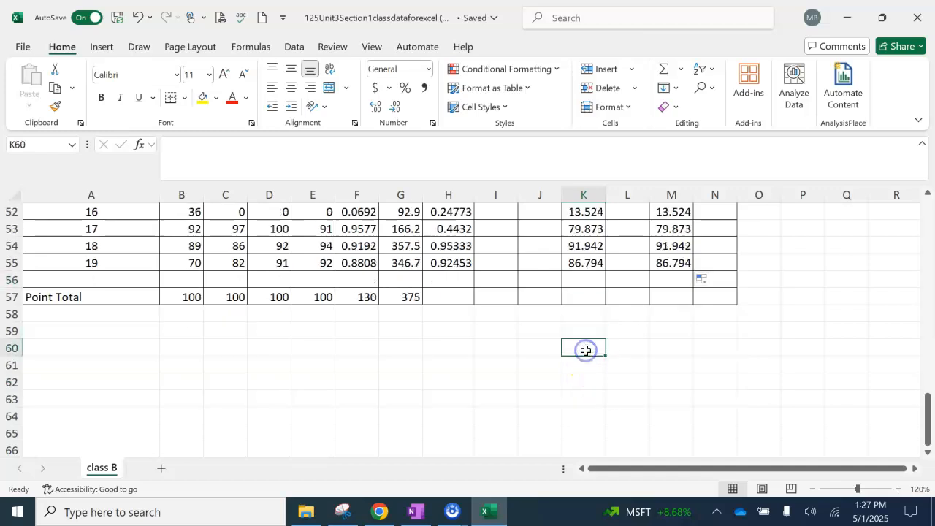
type("=av")
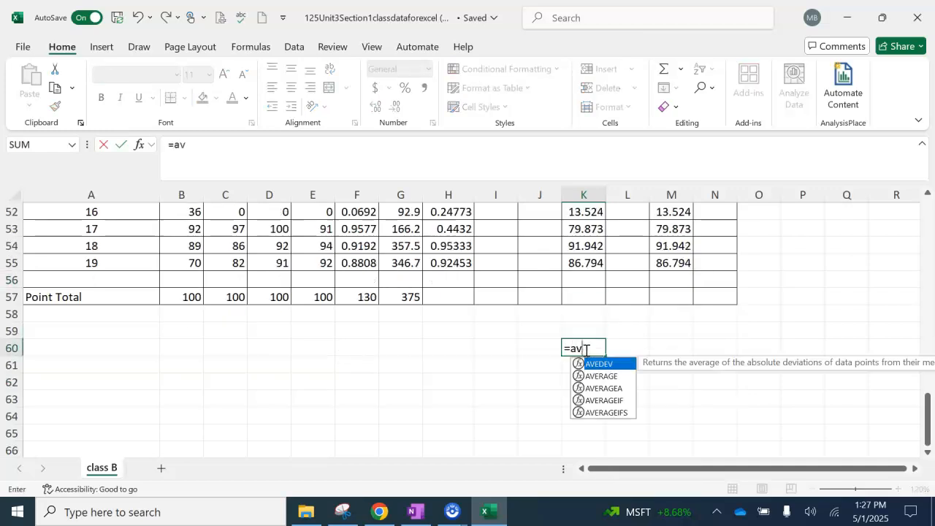
type("erage(")
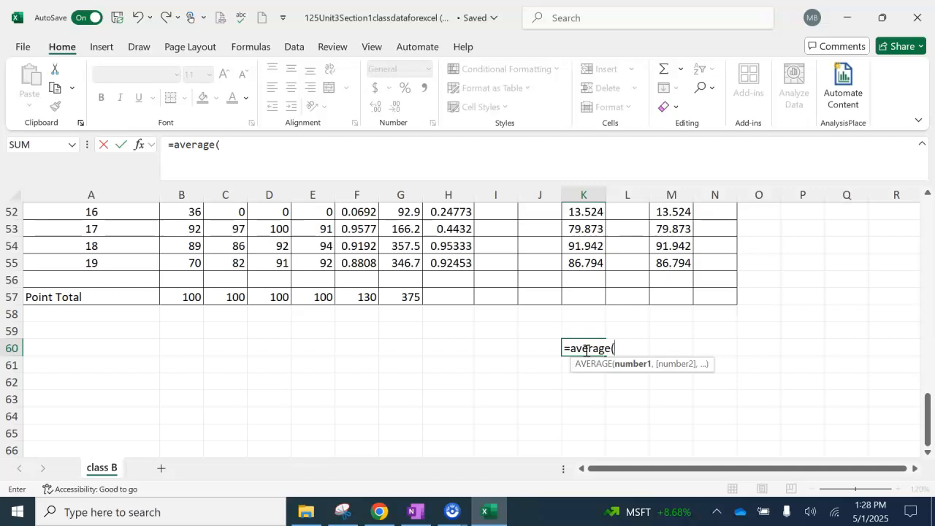
scroll(618, 337, "up", 9)
scroll(618, 337, "down", 2)
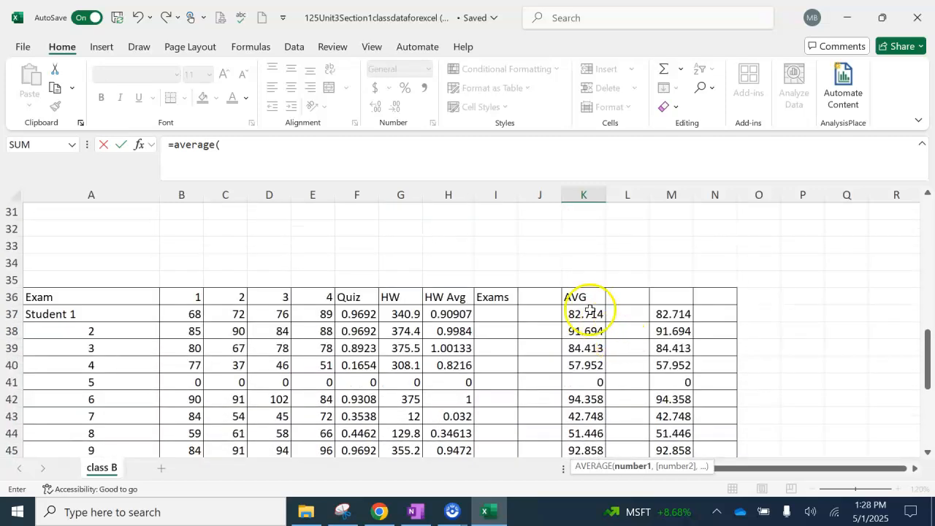
scroll(591, 362, "down", 5)
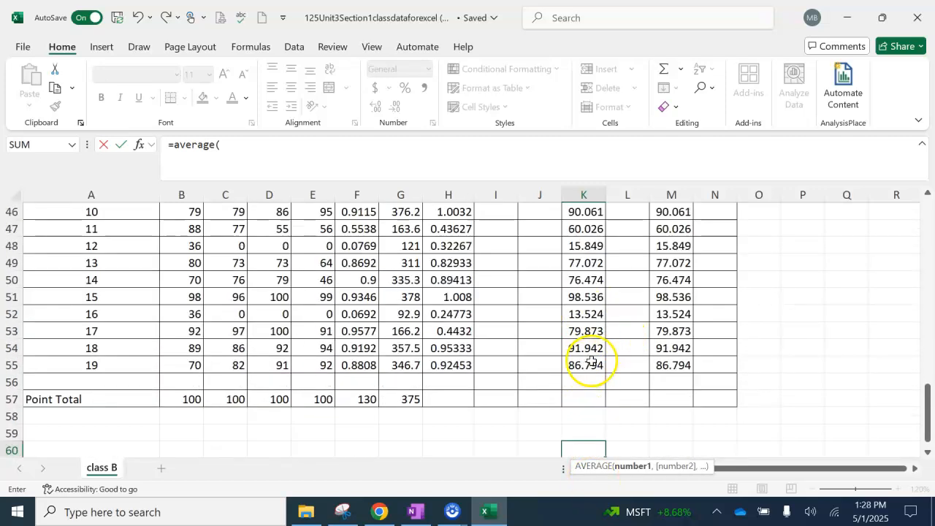
scroll(595, 382, "down", 2)
left_click(602, 398)
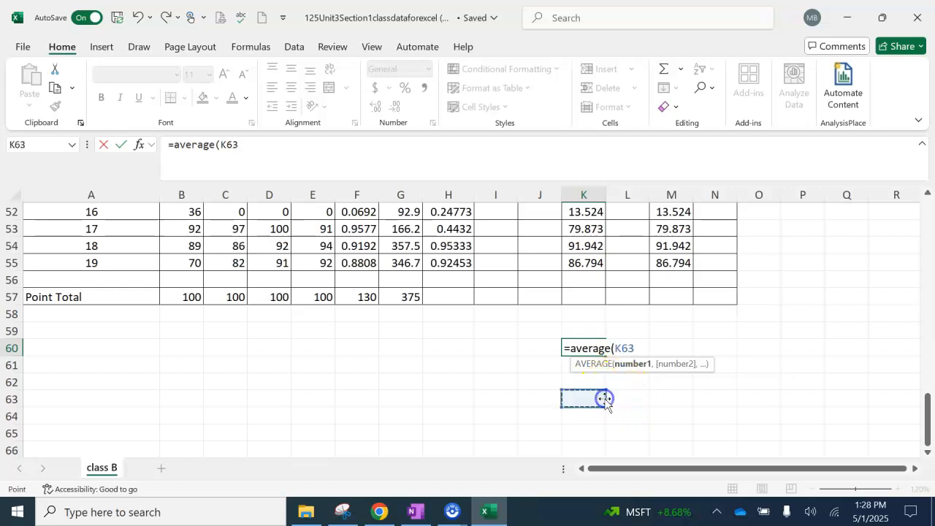
key("BackSpace")
key("BackSpace")
key("BackSpace")
key("BackSpace")
key("BackSpace")
key("BackSpace")
key("BackSpace")
key("BackSpace")
key("BackSpace")
key("BackSpace")
key("BackSpace")
key("BackSpace")
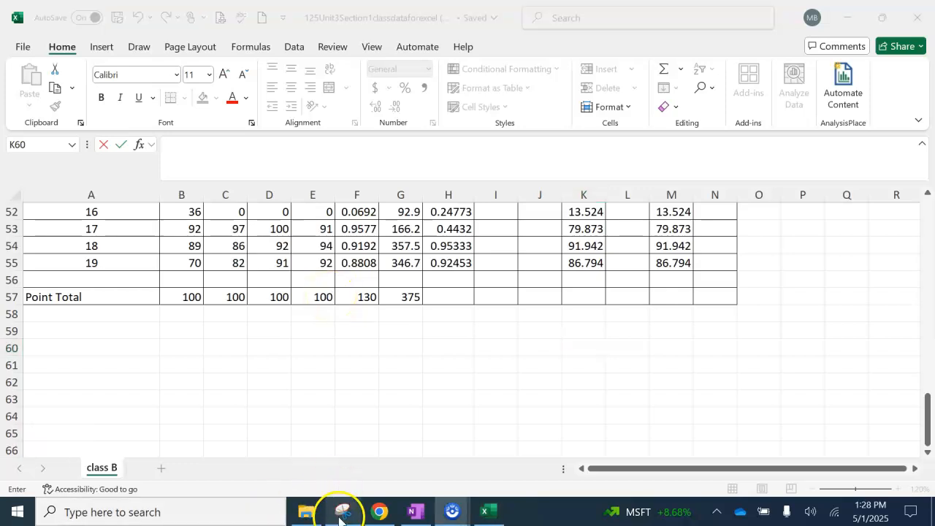
Switch to Chrome and read the Excel Project instructions in 125Unit3Quiz1FA23.pdf at 125% zoom
left_click(379, 511)
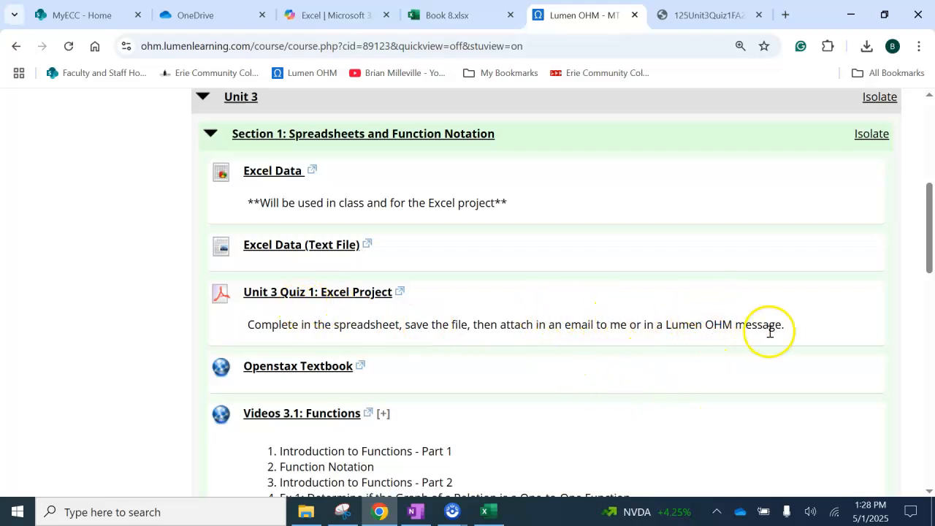
left_click(704, 14)
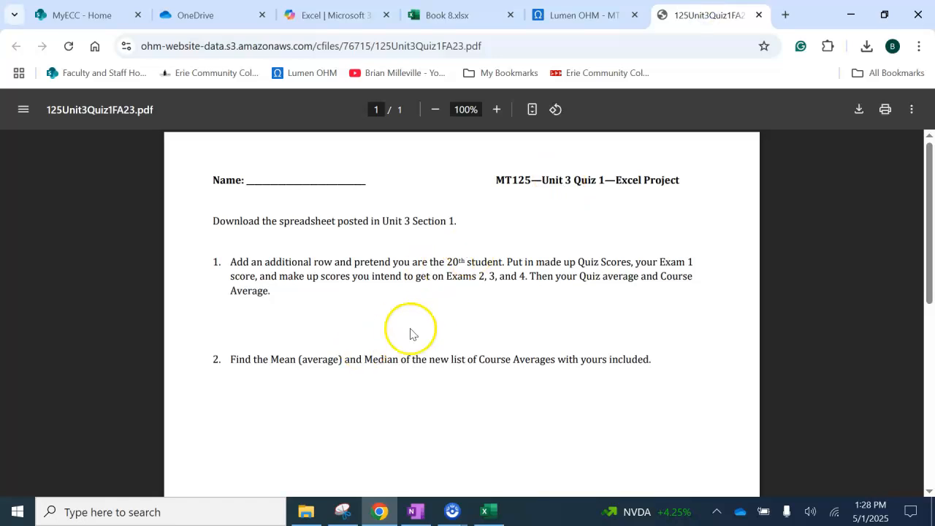
scroll(394, 319, "down", 1)
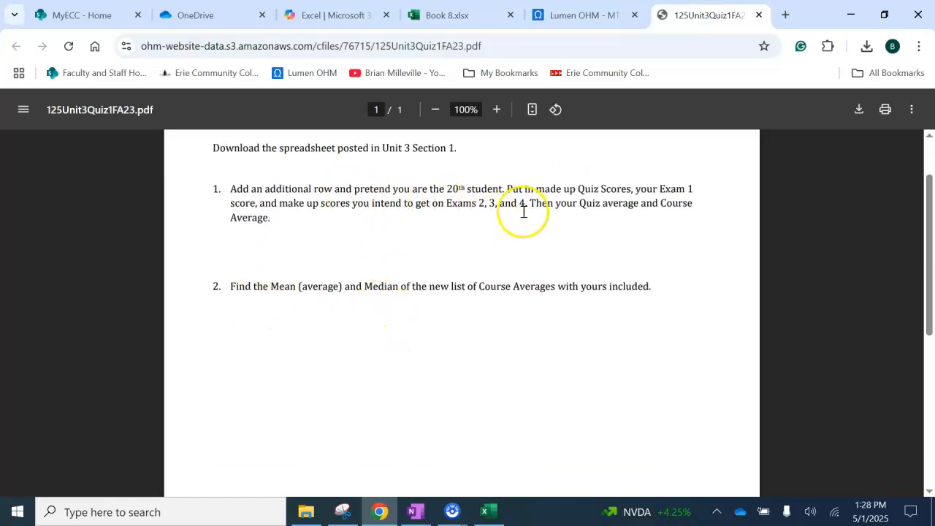
left_click(496, 110)
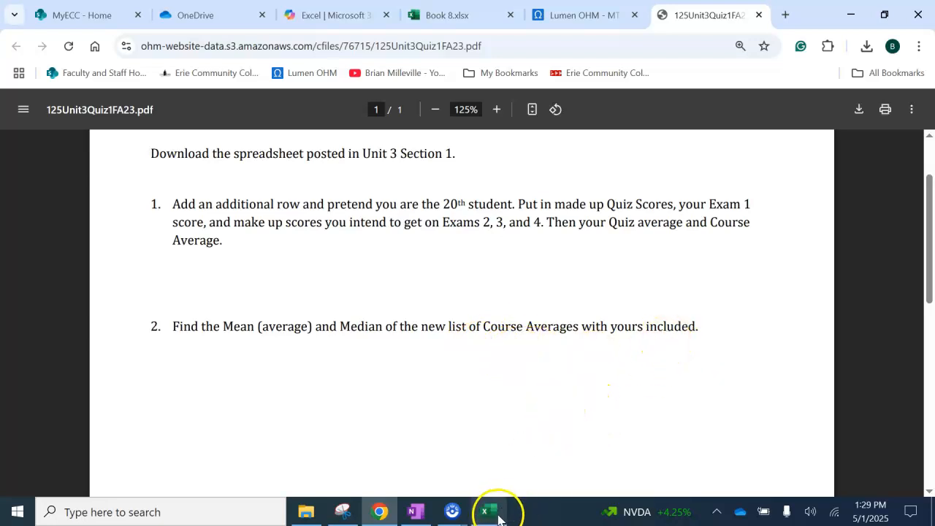
Switch to OneNote and handwrite "= average( )" and "= sum( )" in blue ink on a blank area of the MT125 Spreadsheets page
left_click(414, 512)
scroll(397, 267, "down", 2)
scroll(397, 269, "down", 2)
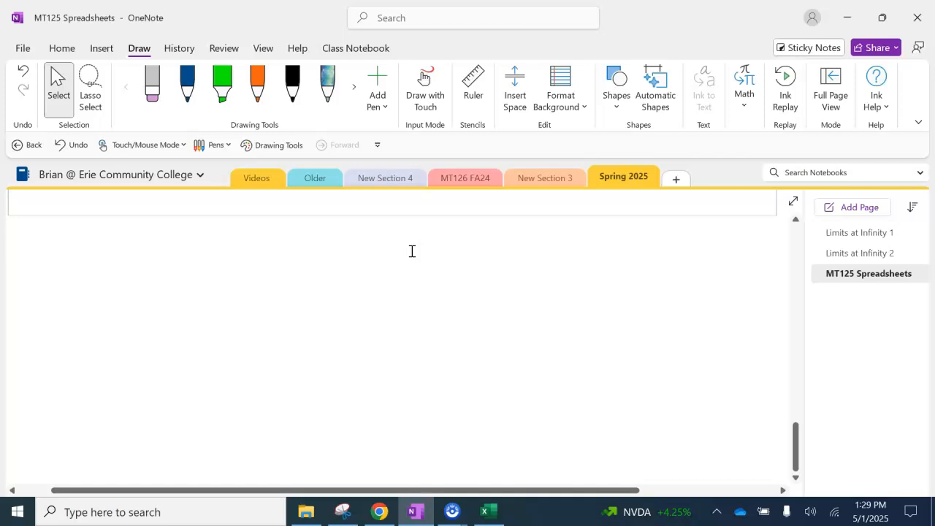
left_click(188, 82)
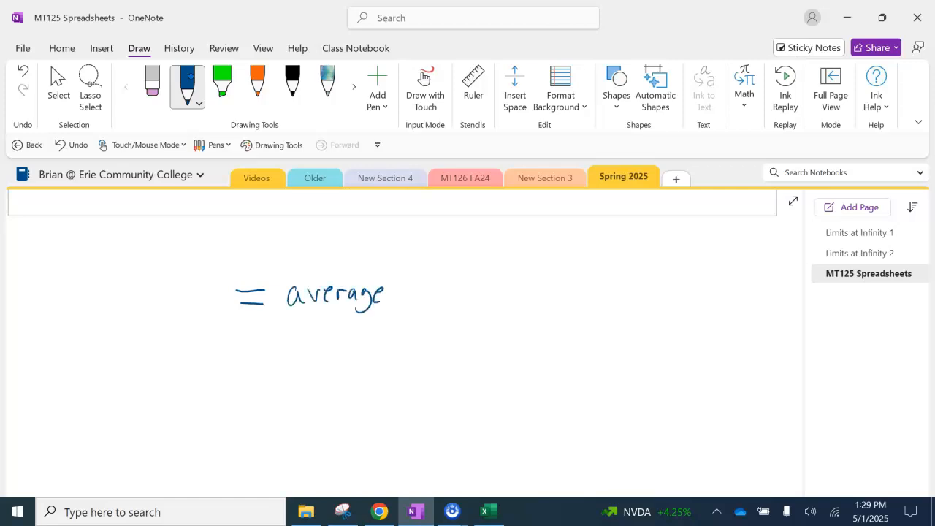
left_click_drag(241, 393, 251, 392)
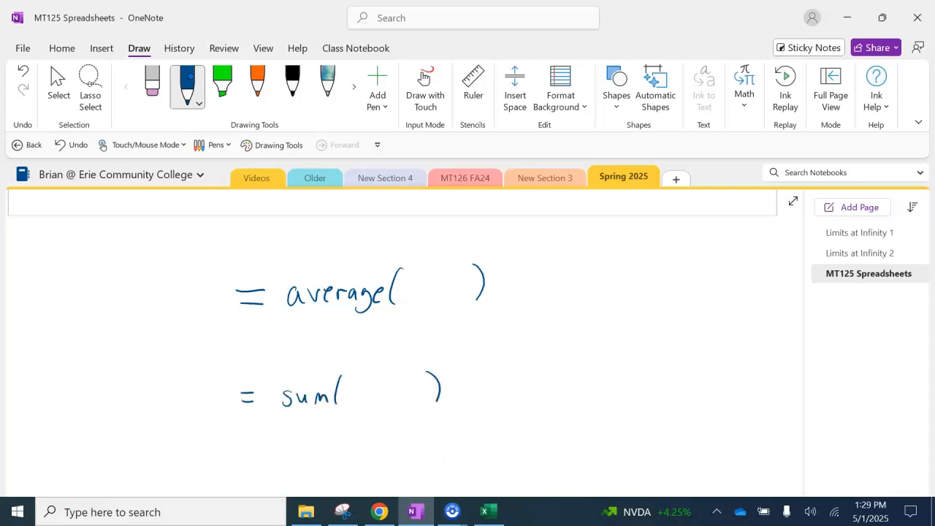
Annotate the average and sum functions in orange ink with "name of function" and "input" labels, and write f(x) beside them
left_click(257, 87)
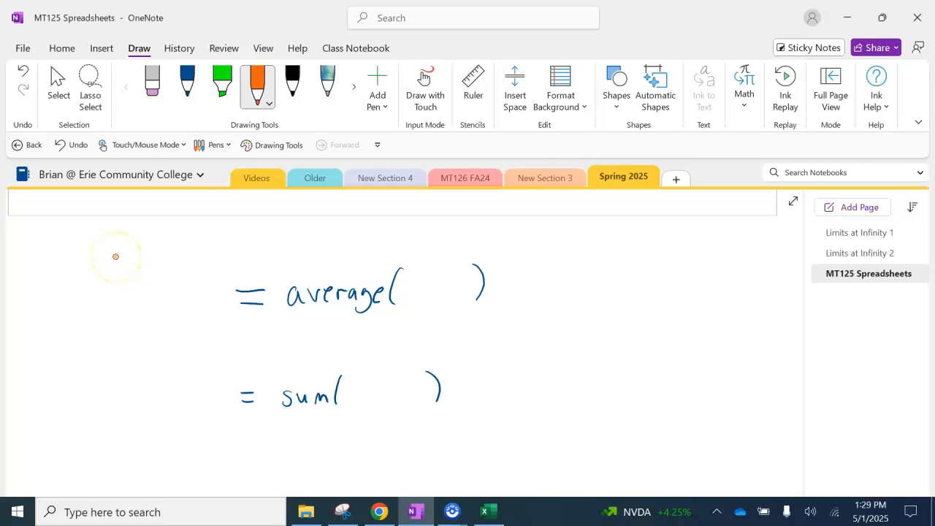
left_click_drag(287, 314, 374, 316)
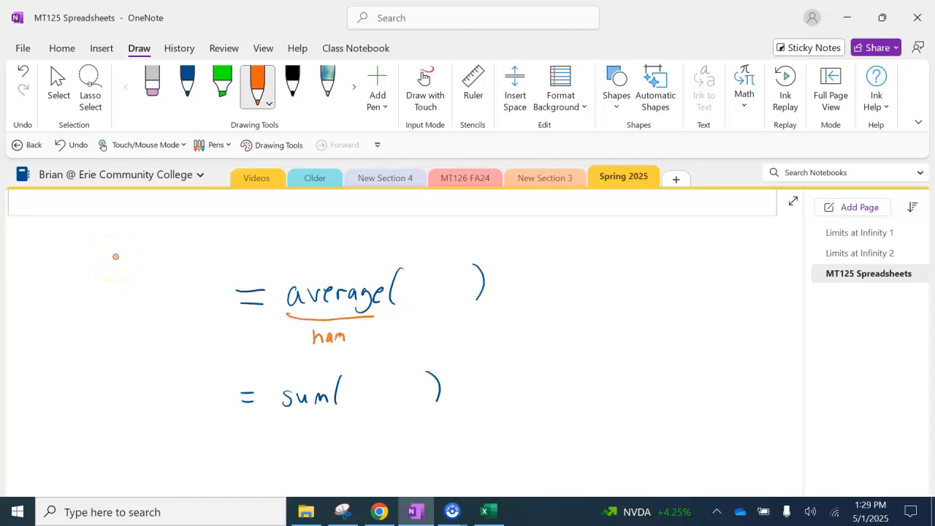
key("ctrl+z")
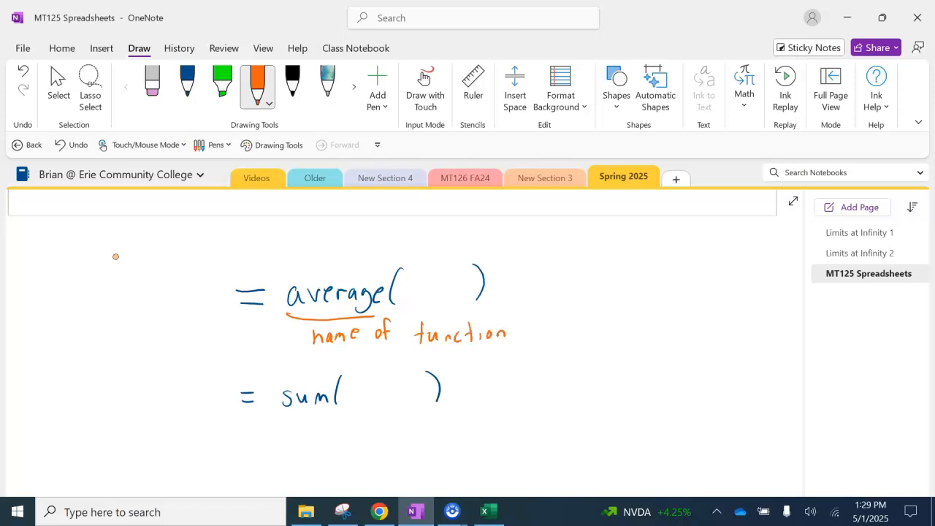
left_click_drag(443, 247, 474, 263)
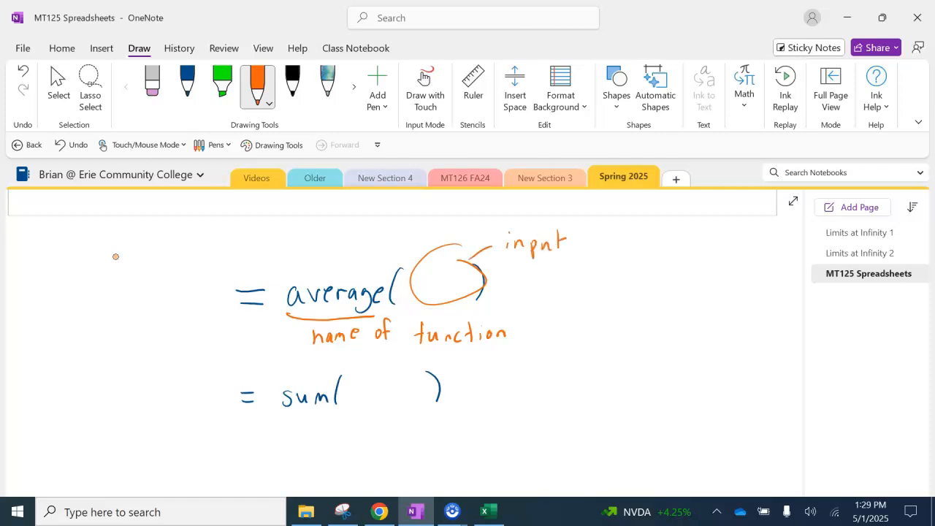
left_click_drag(283, 412, 331, 404)
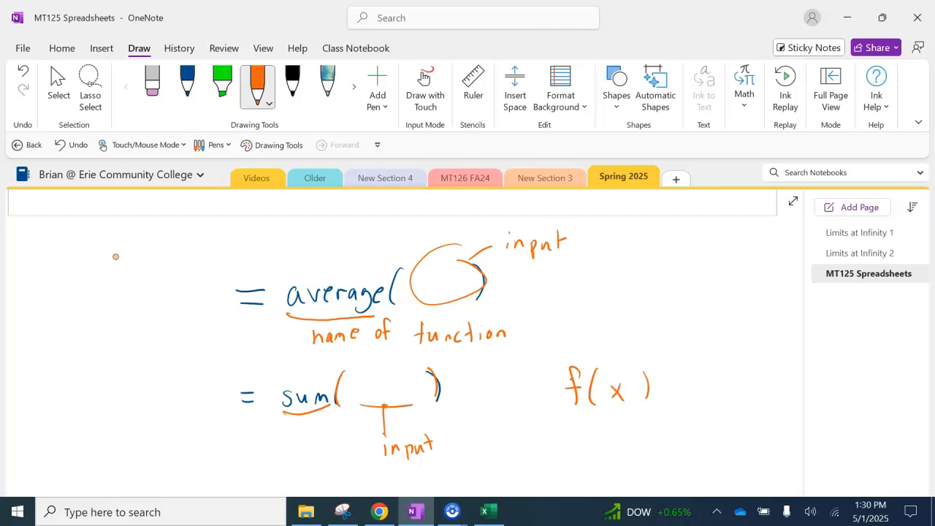
Label the f of f(x) as "name of function" and the x as "input" in blue ink
scroll(64, 285, "down", 1)
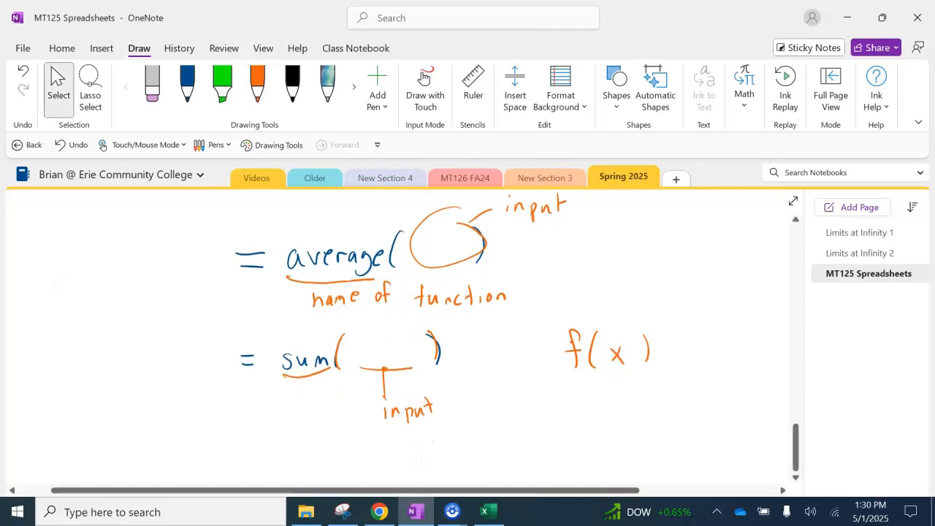
left_click(187, 84)
mouse_move(569, 380)
left_mouse_down()
mouse_move(562, 428)
mouse_move(539, 457)
mouse_move(549, 457)
left_mouse_up()
left_click_drag(562, 447, 563, 457)
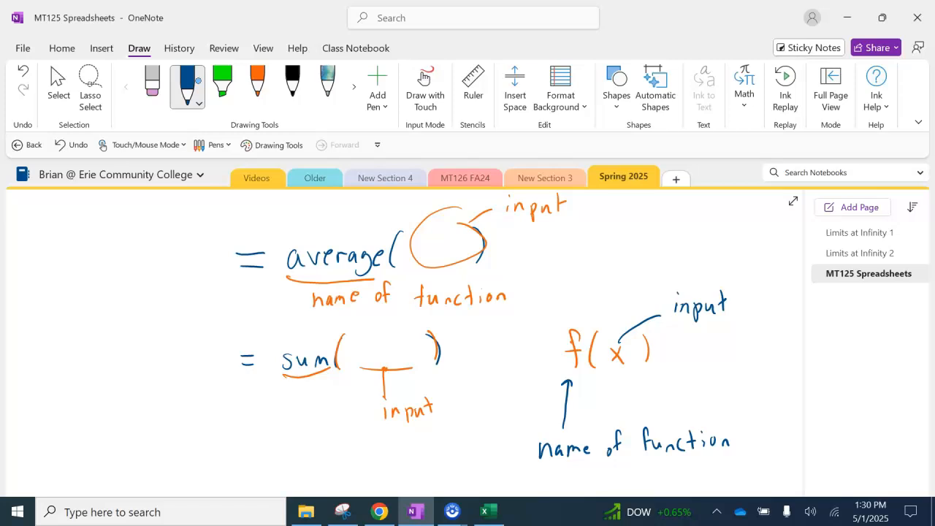
key("Escape")
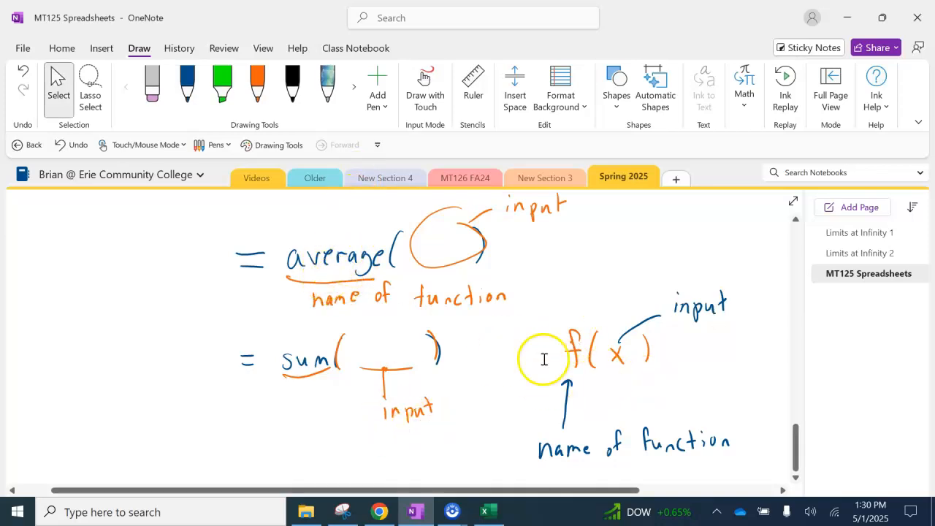
Switch to Excel and begin a formula in K60 with the AVERAGE function, leaving its argument open
left_click(488, 511)
double_click(563, 354)
type("=a")
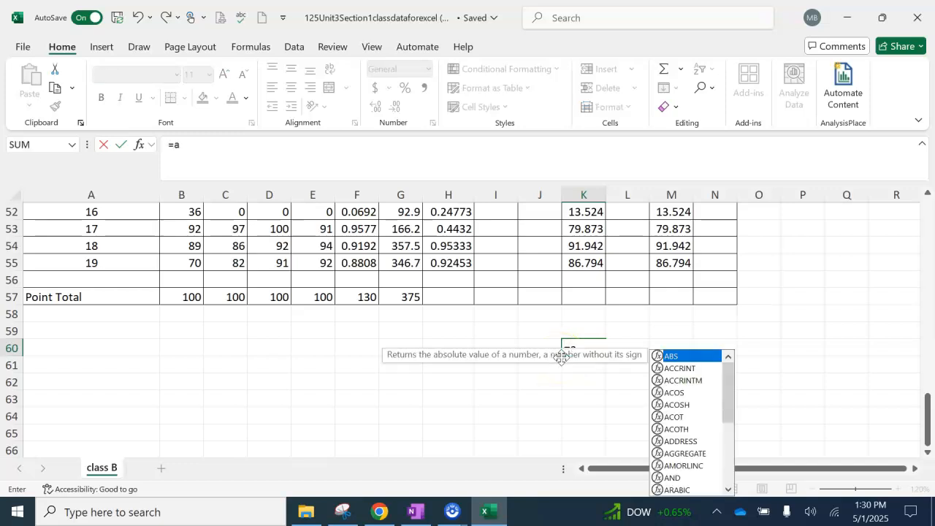
type("ver")
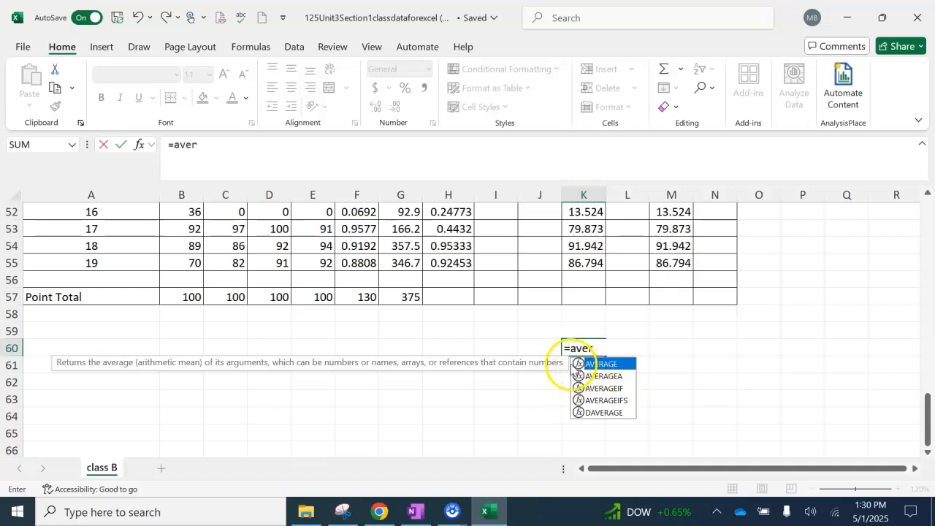
double_click(593, 363)
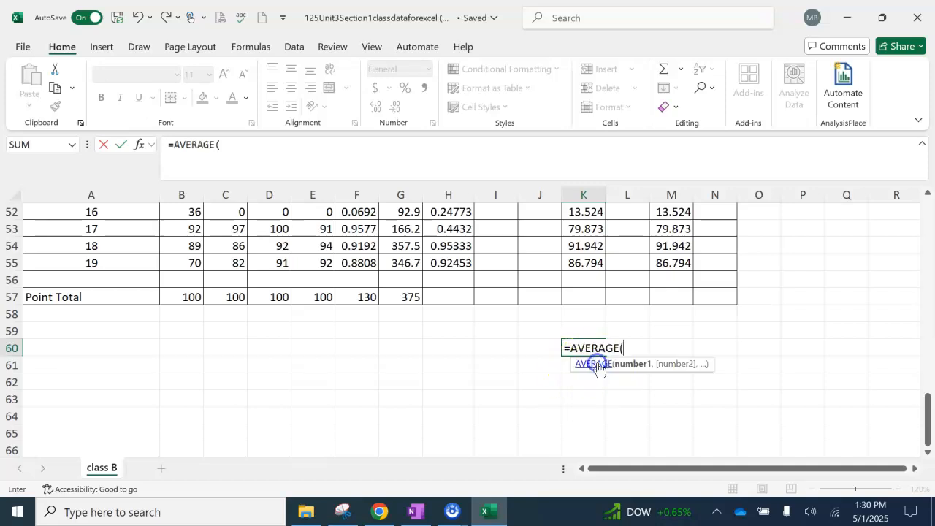
Switch to OneNote to view the handwritten function notes on the MT125 Spreadsheets page
left_click(414, 511)
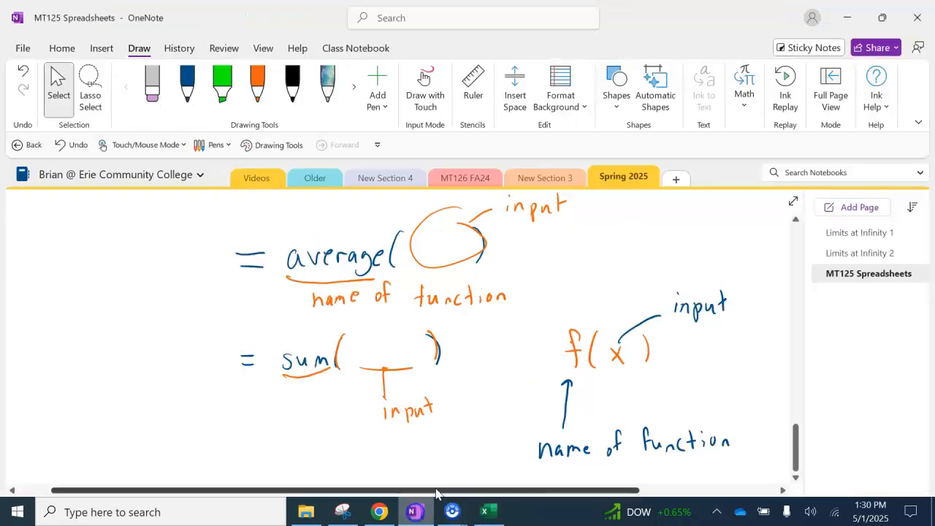